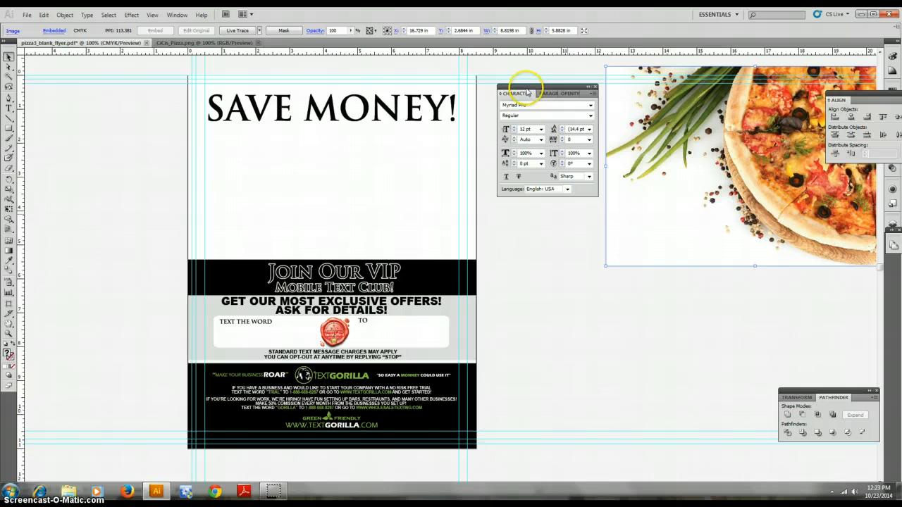
Move the Character panel down out of the way of the canvas
drag(527, 93, 687, 370)
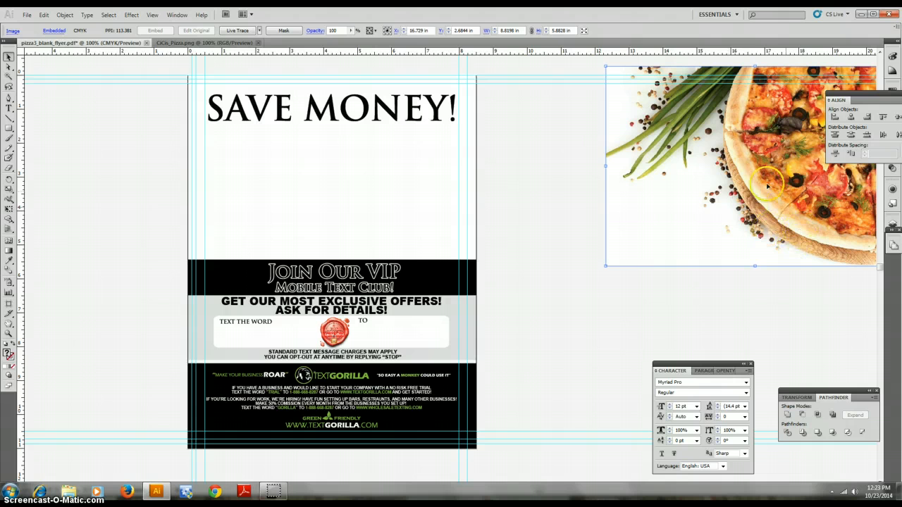
Try placing the pizza image over the flyer's top half, then move it back beside the artboard
drag(767, 184, 501, 211)
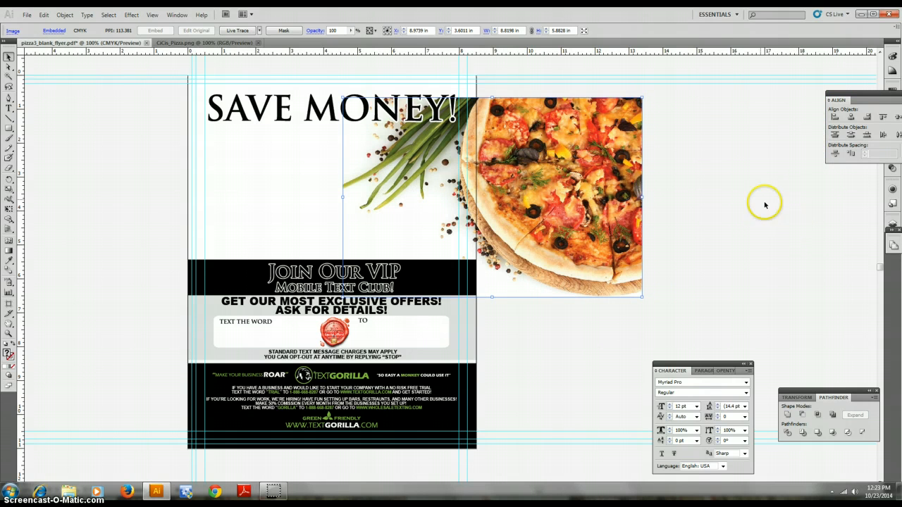
drag(647, 220, 707, 217)
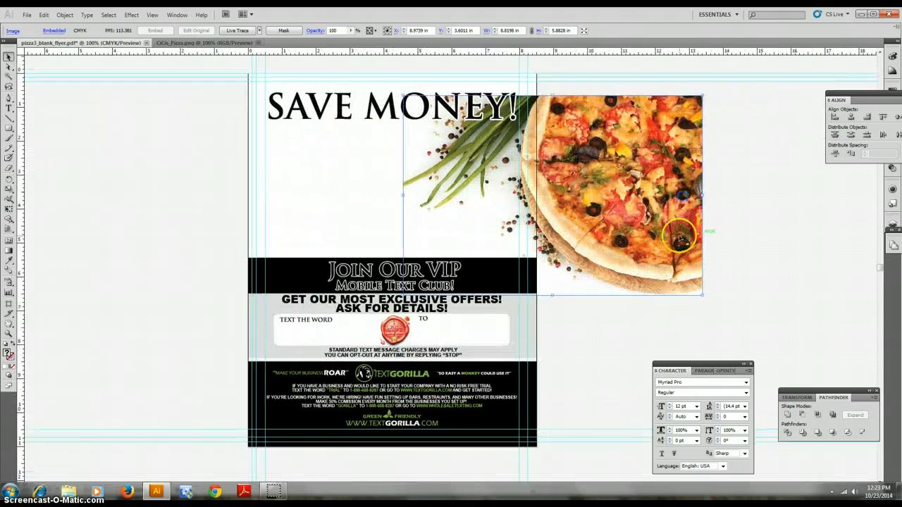
drag(512, 231, 480, 236)
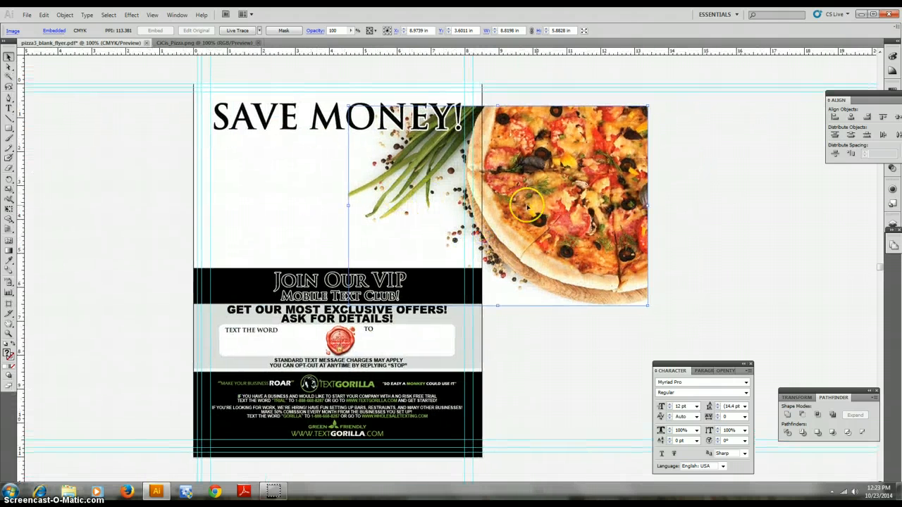
drag(527, 206, 704, 177)
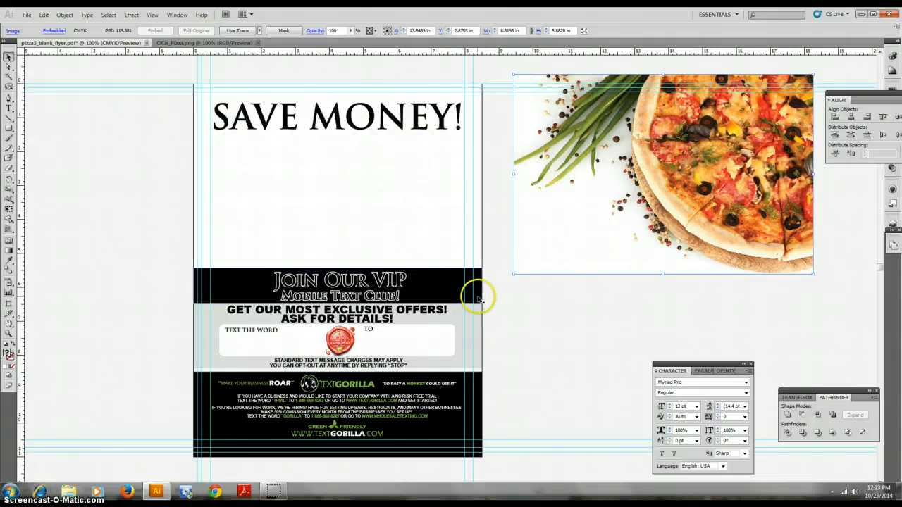
click(415, 258)
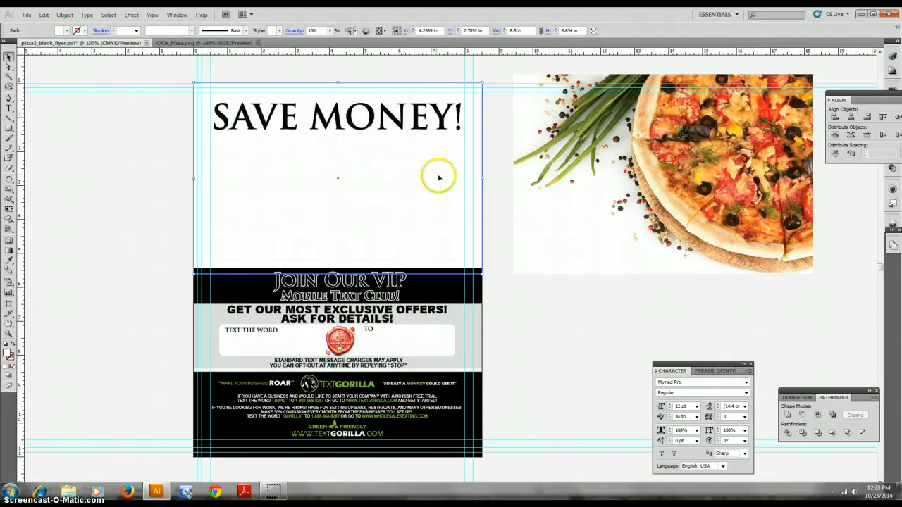
click(640, 157)
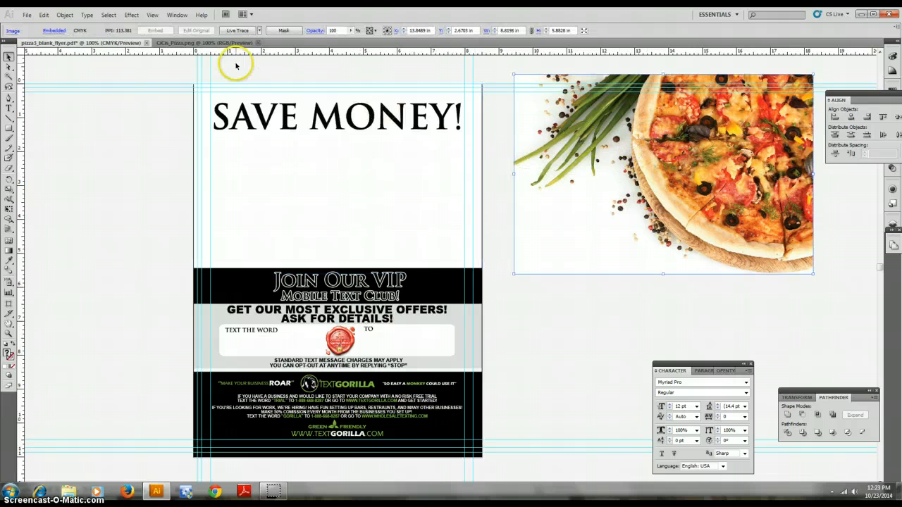
click(64, 14)
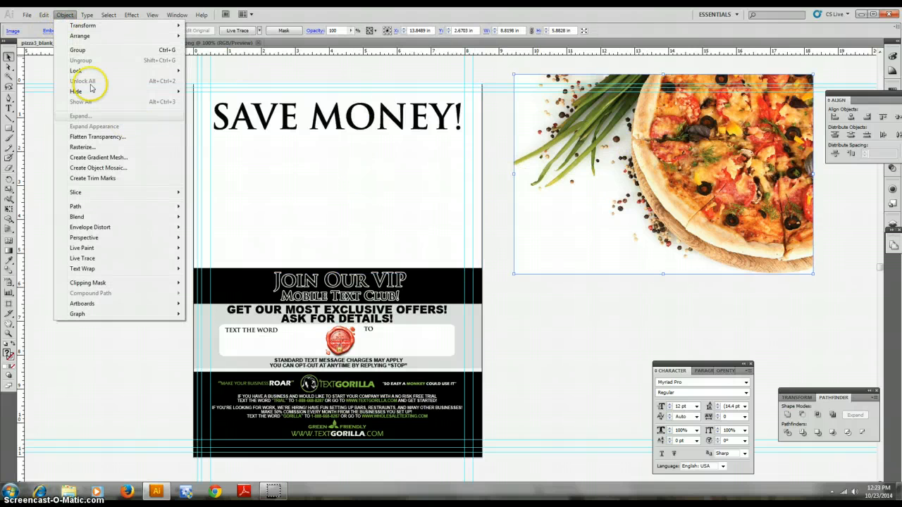
mouse_move(90, 29)
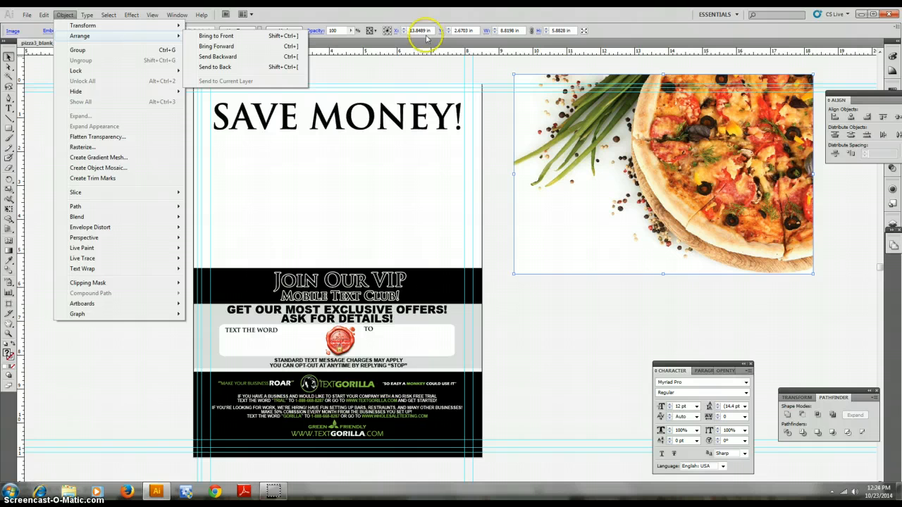
click(630, 336)
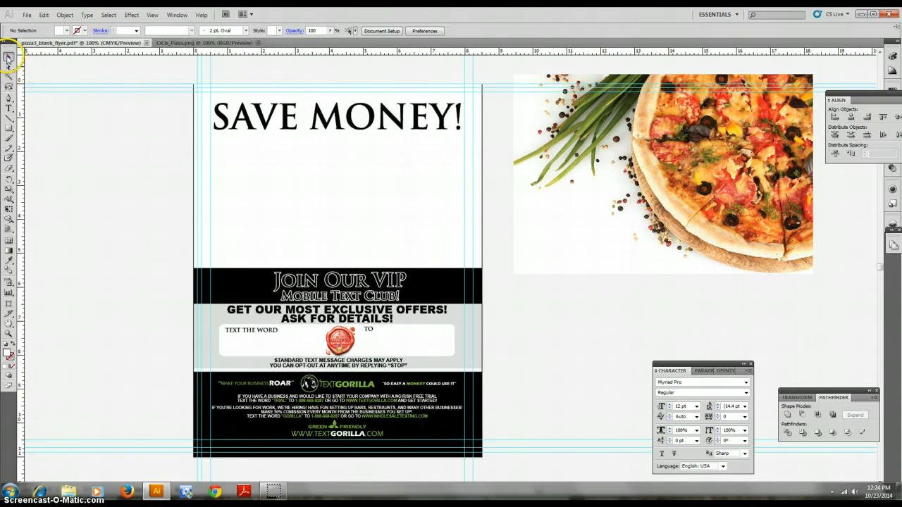
Bring the pizza image to the front of the stacking order
click(570, 220)
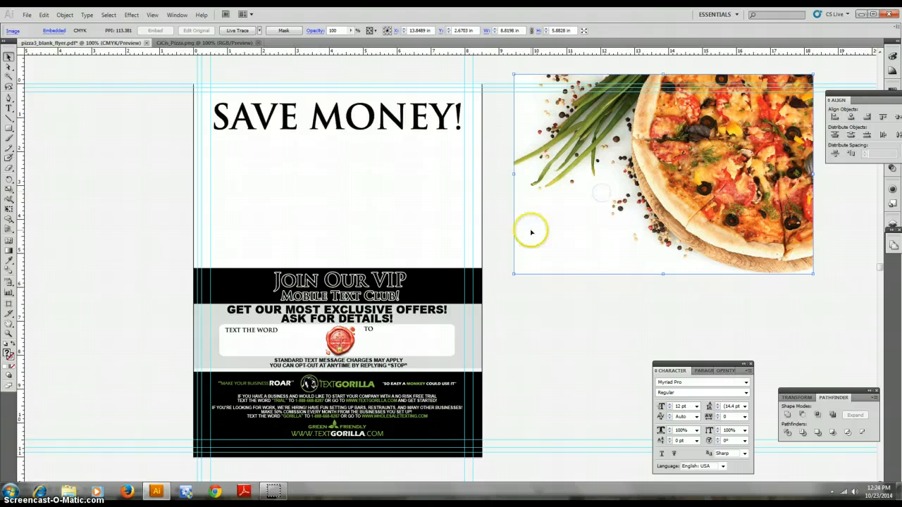
click(64, 14)
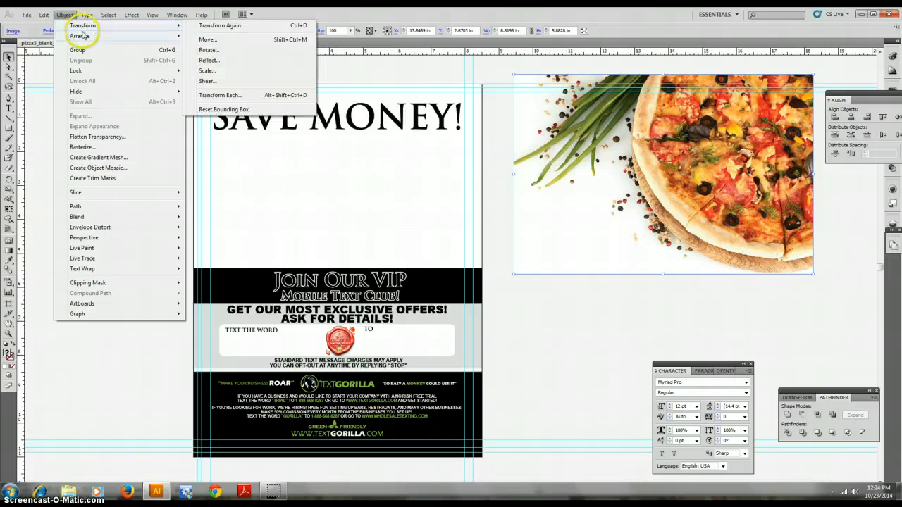
mouse_move(82, 38)
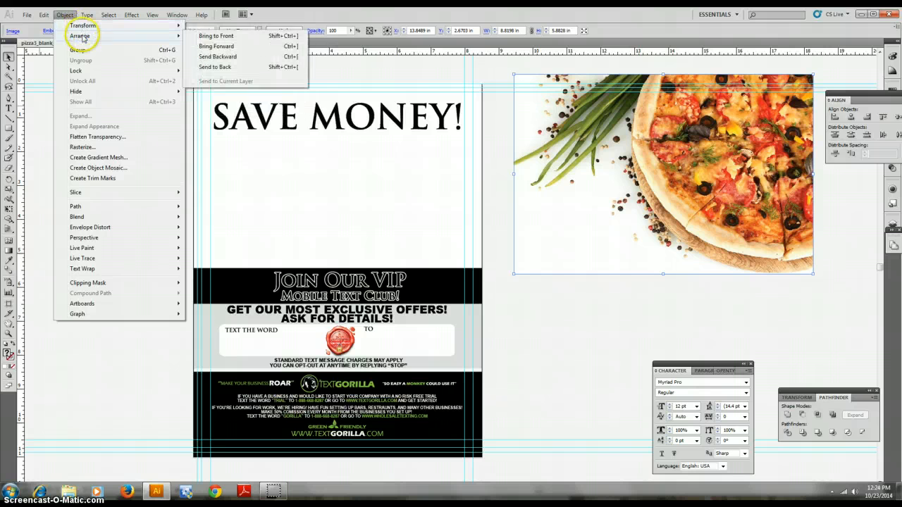
click(223, 36)
Move the pizza image onto the top of the flyer and nudge it into place
click(694, 254)
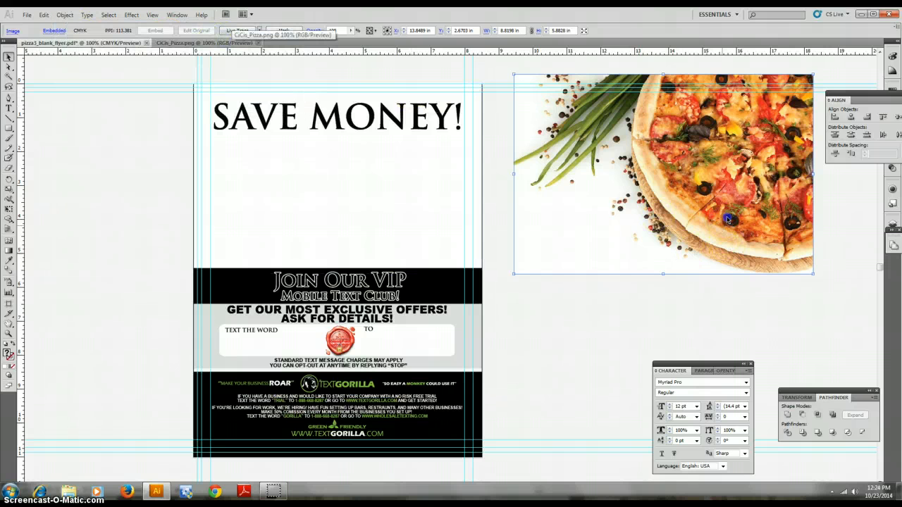
drag(730, 219, 501, 359)
drag(480, 313, 430, 217)
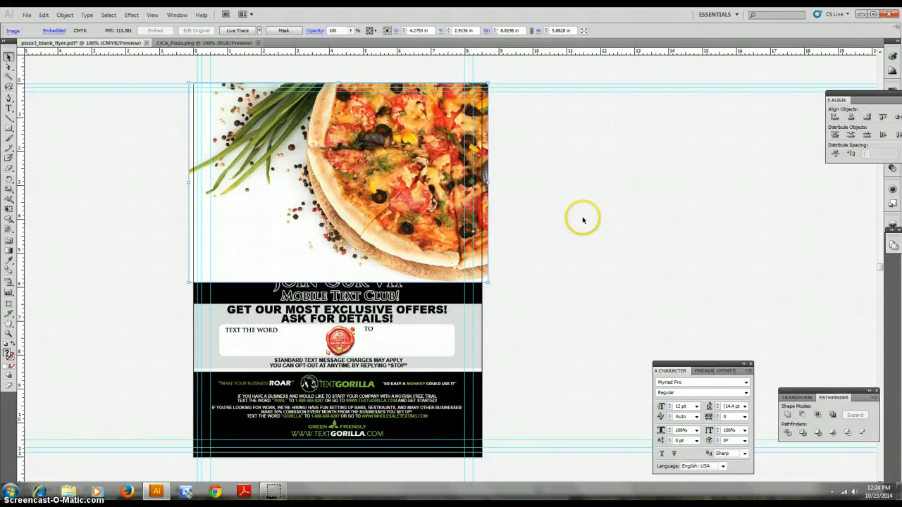
key(Up)
key(Up)
key(Up)
key(Up)
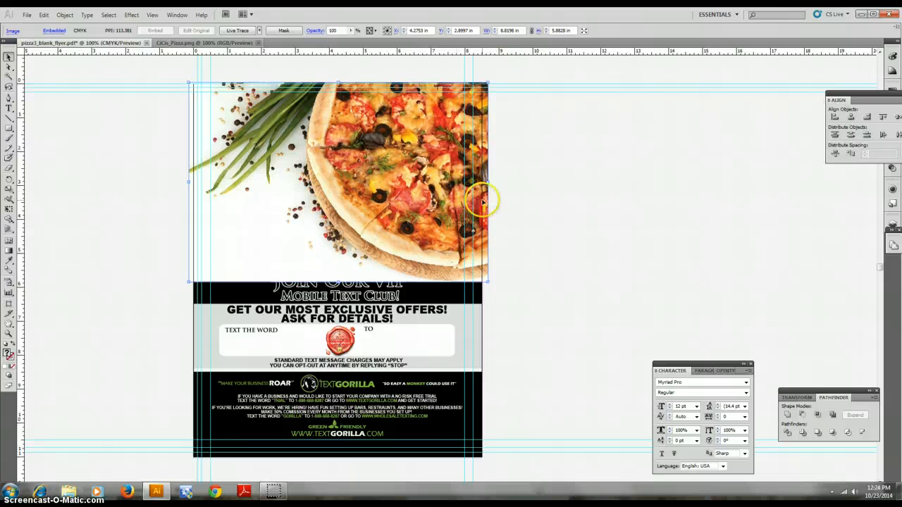
key(Left)
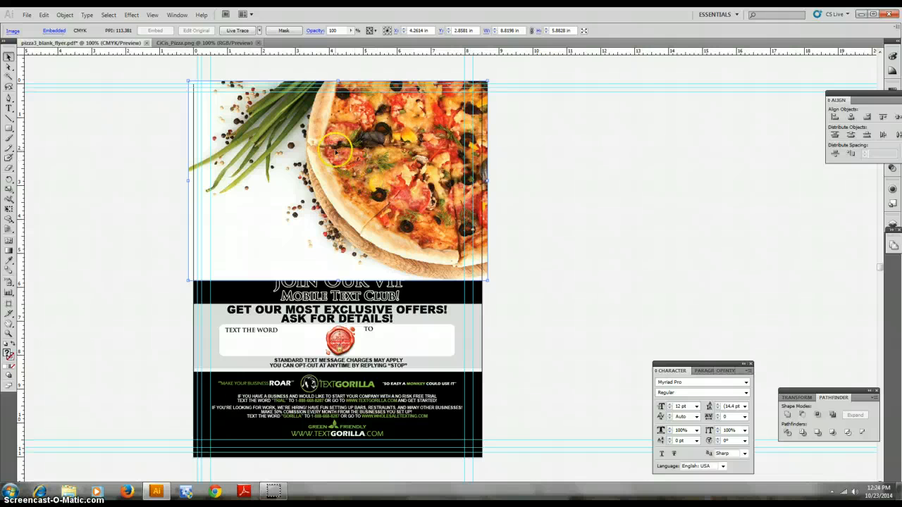
Reposition the pizza image and scale it to about 9.36 in by 6.25 in over the flyer's upper half
drag(359, 158, 385, 159)
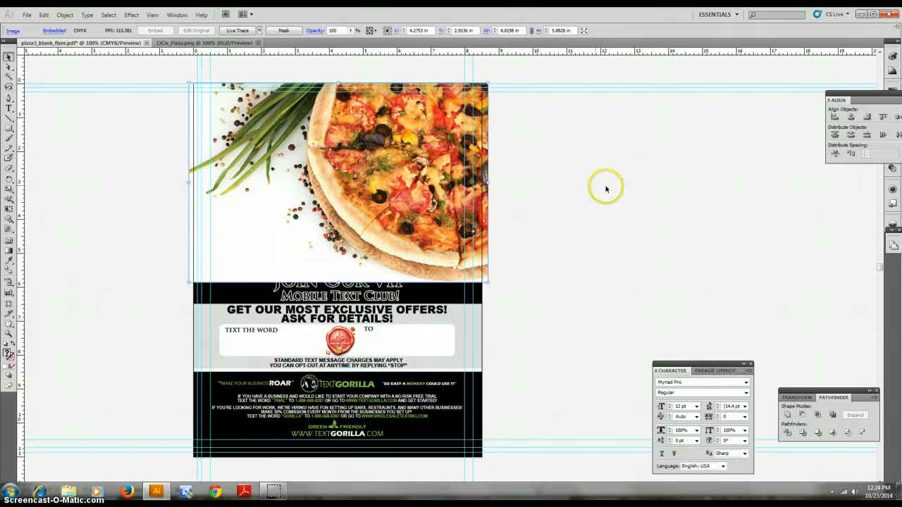
drag(398, 163, 352, 176)
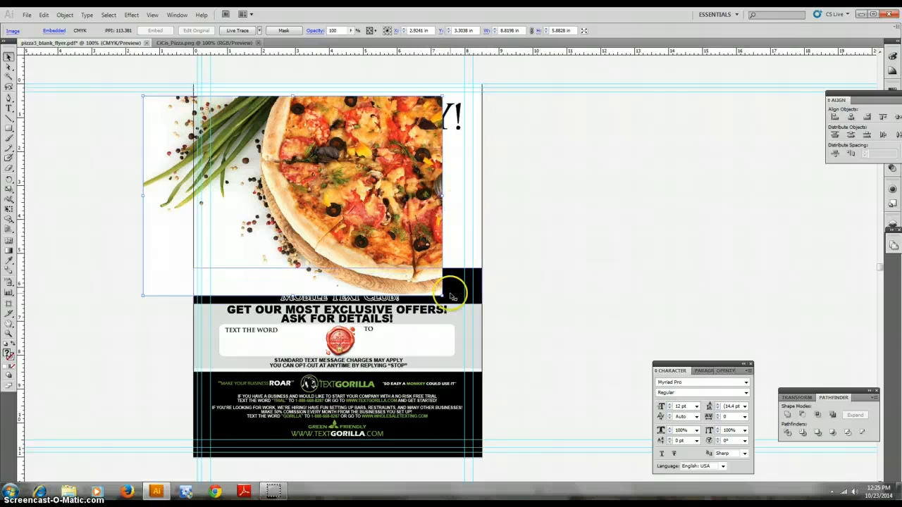
drag(414, 237, 455, 237)
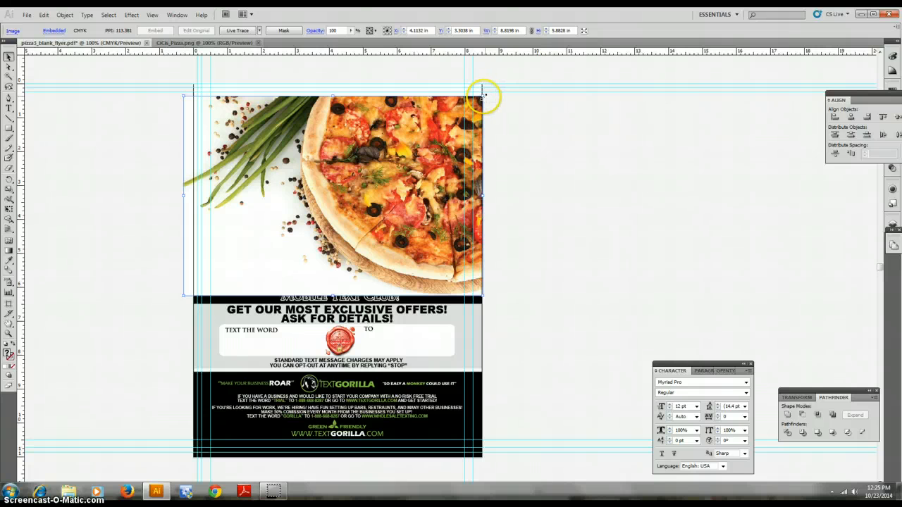
drag(484, 96, 392, 173)
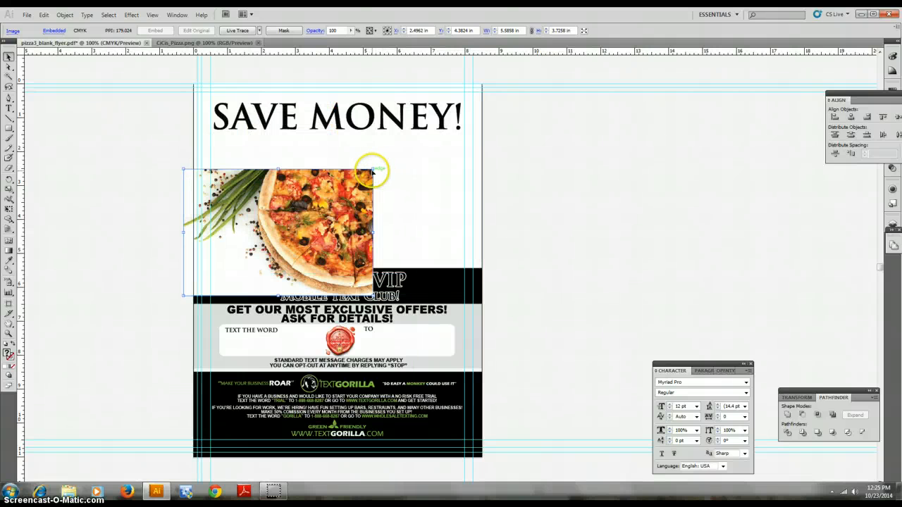
drag(374, 169, 508, 87)
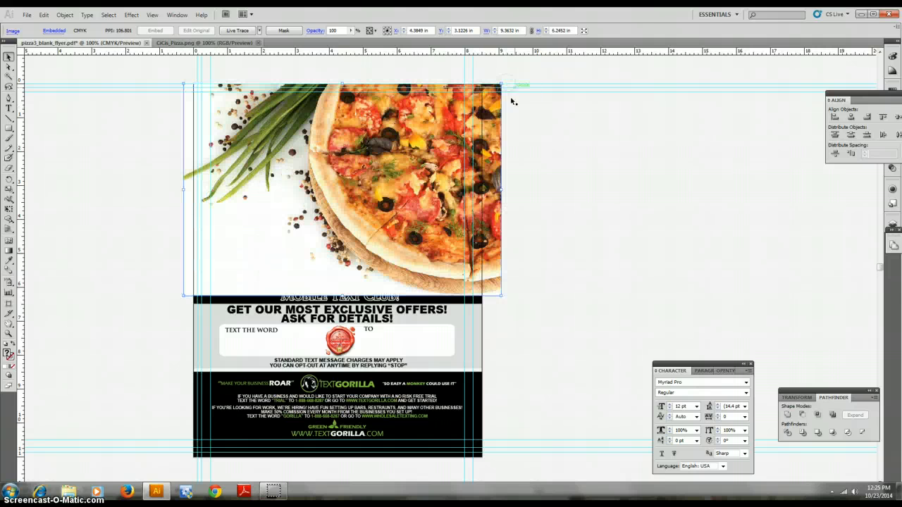
Nudge the pizza image slightly left and up to line it up with the flyer's top edge
drag(453, 136, 439, 137)
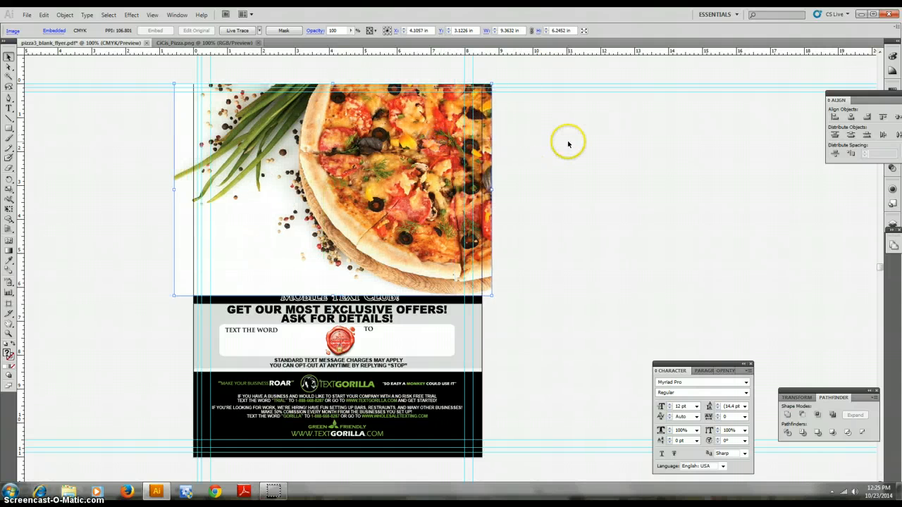
key(Left)
key(Left)
key(Left)
key(Left)
key(Left)
key(Left)
key(Left)
key(Left)
key(Left)
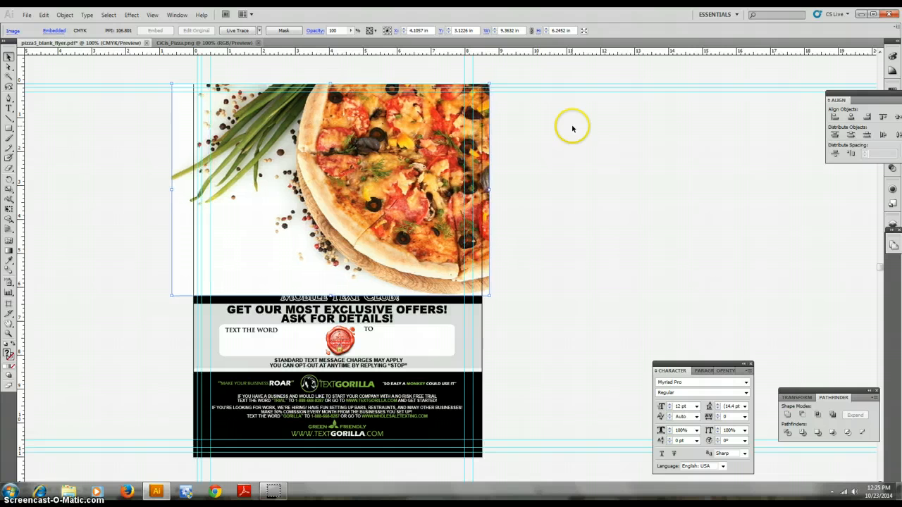
key(Up)
key(Up)
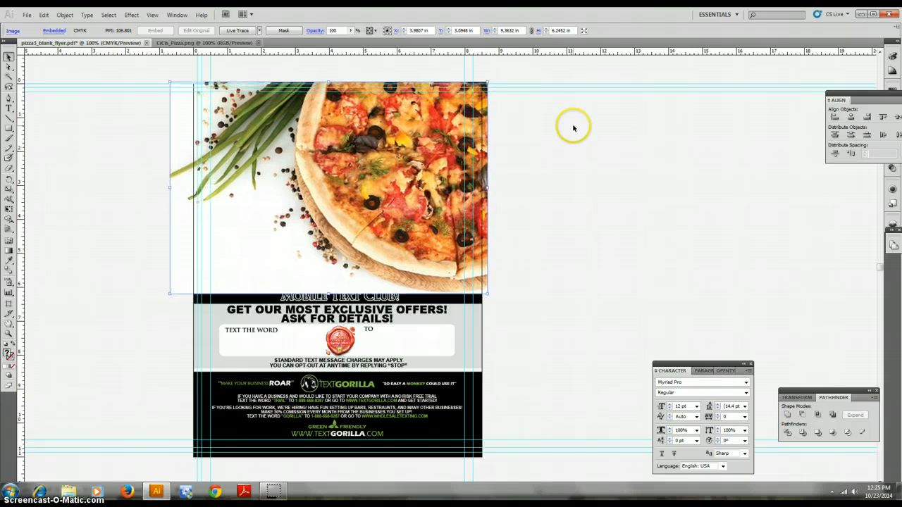
key(Up)
key(Up)
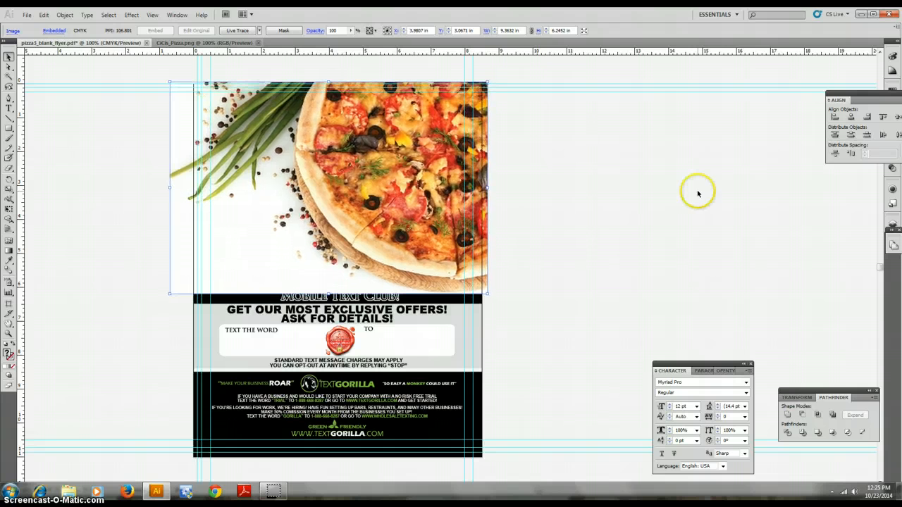
Send the pizza image to the back of the stacking order
click(63, 15)
mouse_move(77, 35)
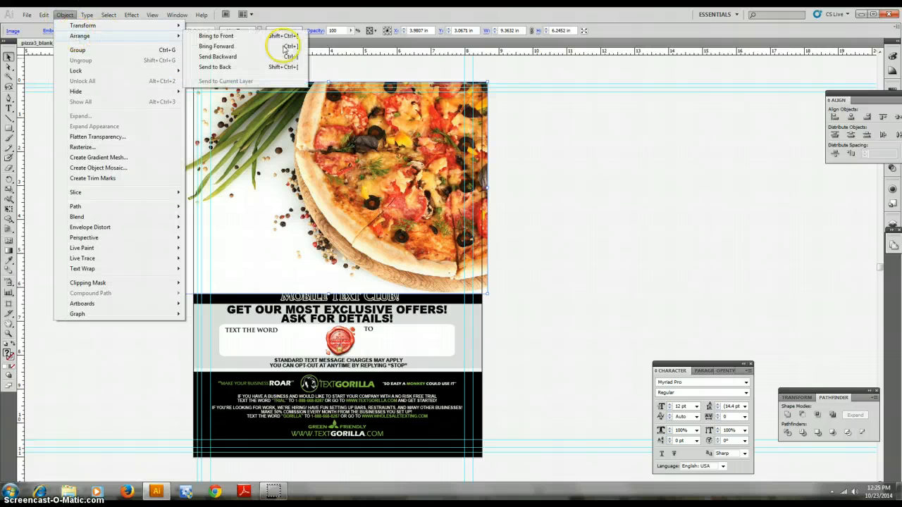
click(265, 67)
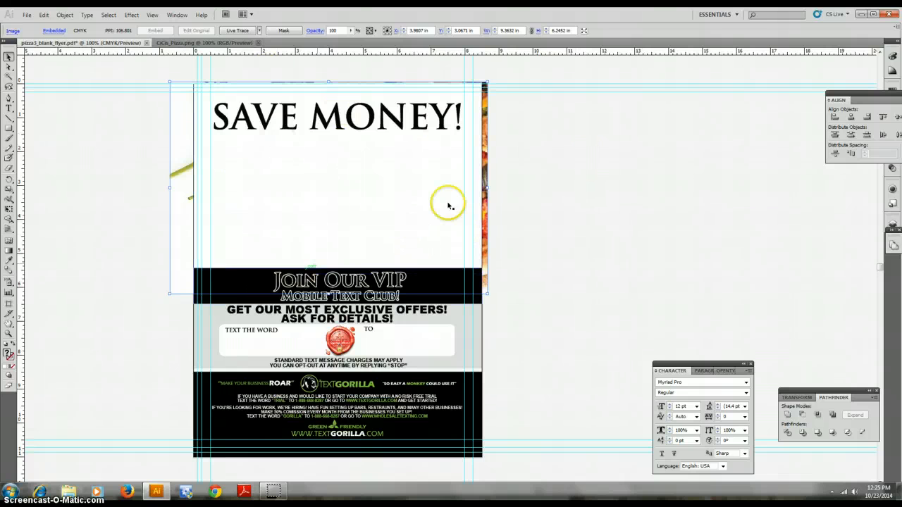
click(554, 150)
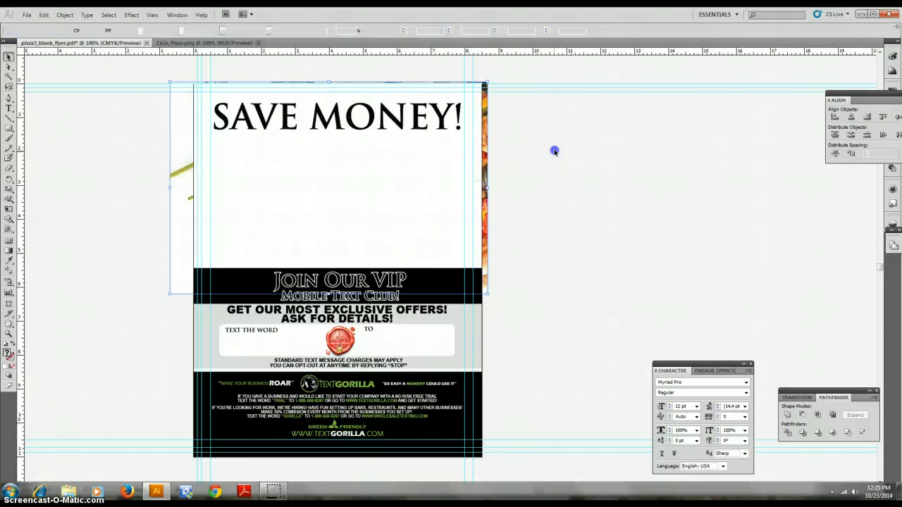
Select the white background rectangle at the flyer's top and send it to the back
click(418, 202)
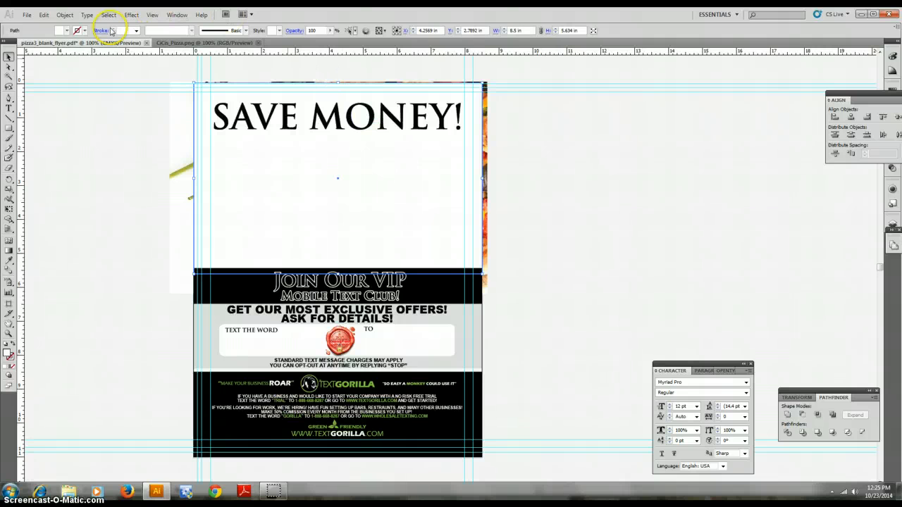
click(66, 15)
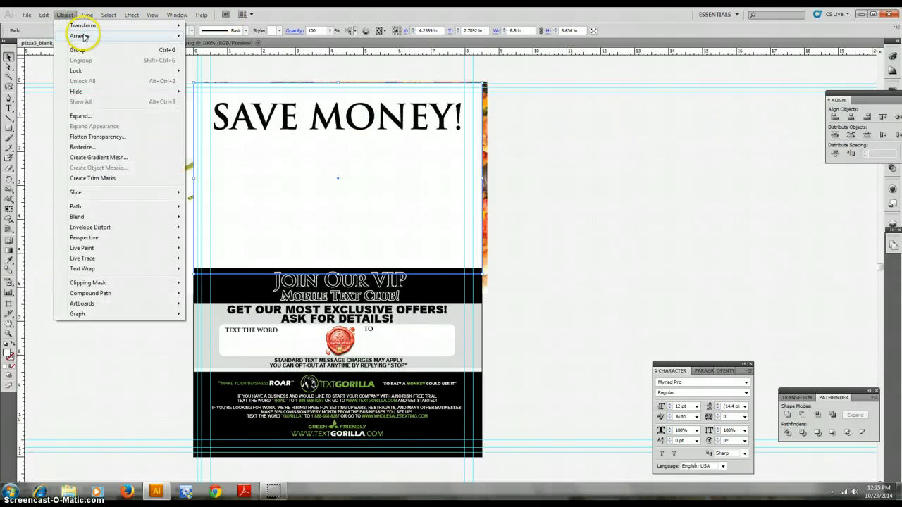
mouse_move(83, 36)
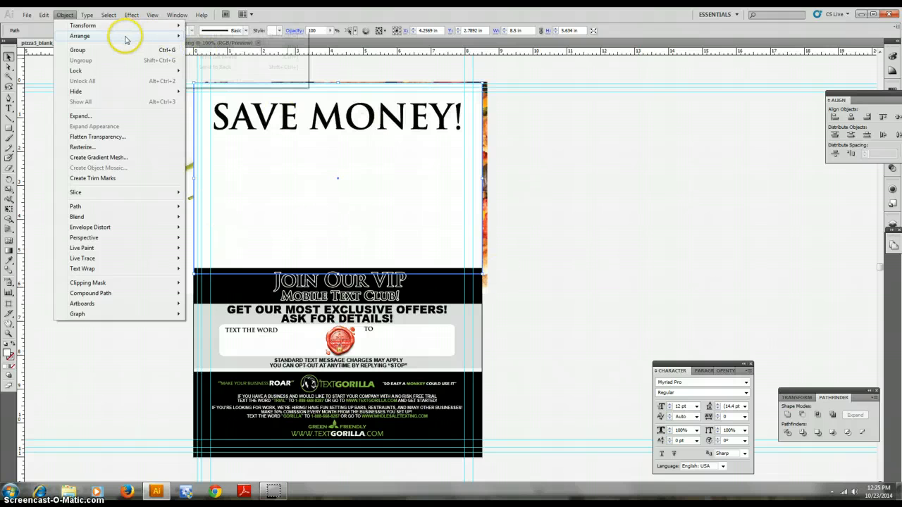
mouse_move(126, 39)
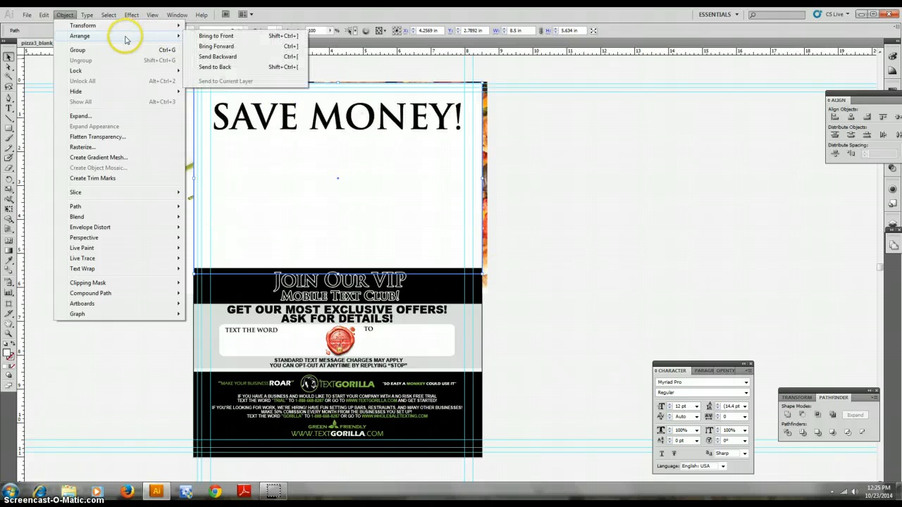
click(215, 67)
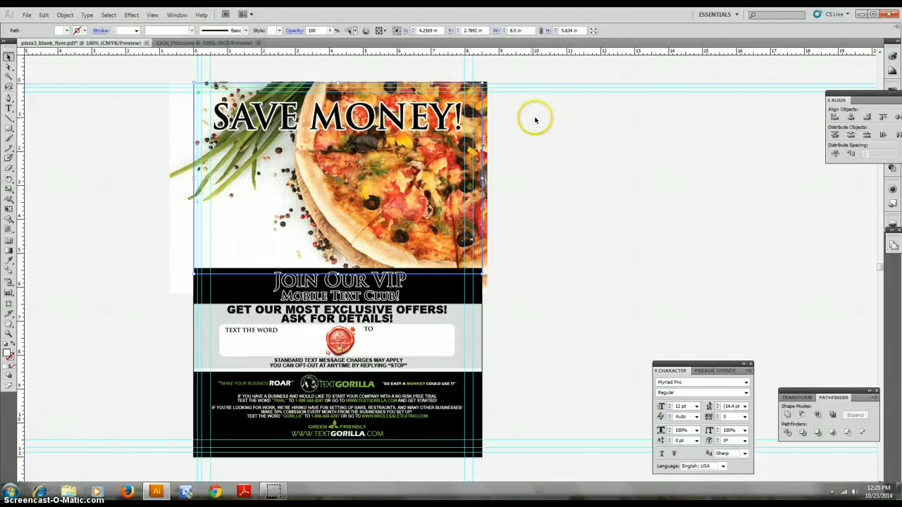
click(586, 159)
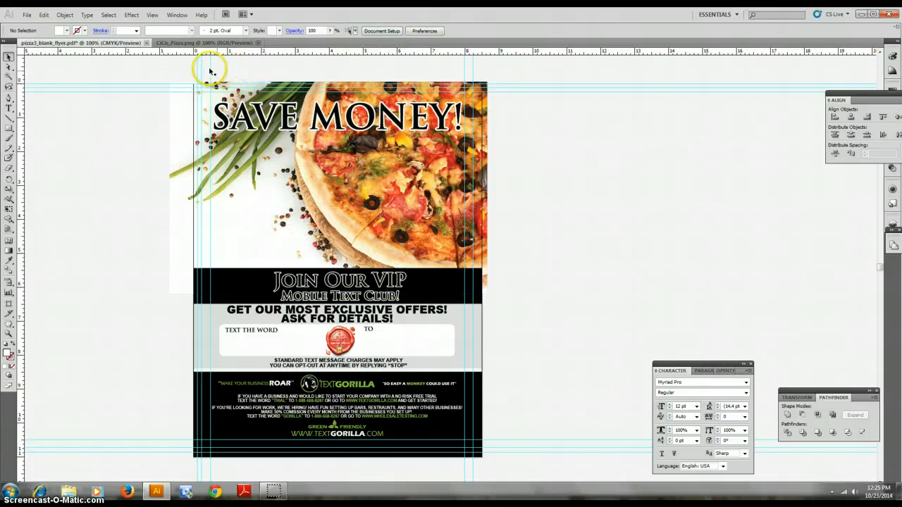
Copy the CiCi's Pizza logo from the CiCis_Pizza.png document
click(187, 43)
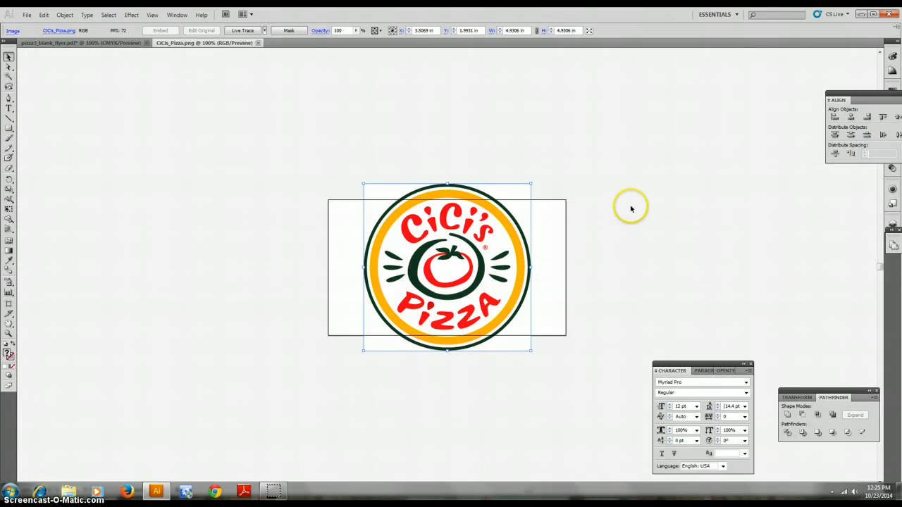
key(ctrl+c)
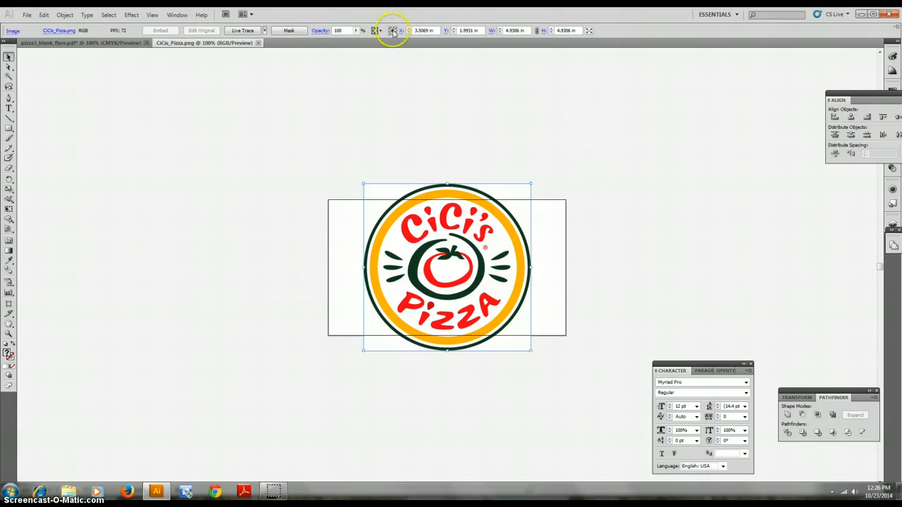
click(65, 14)
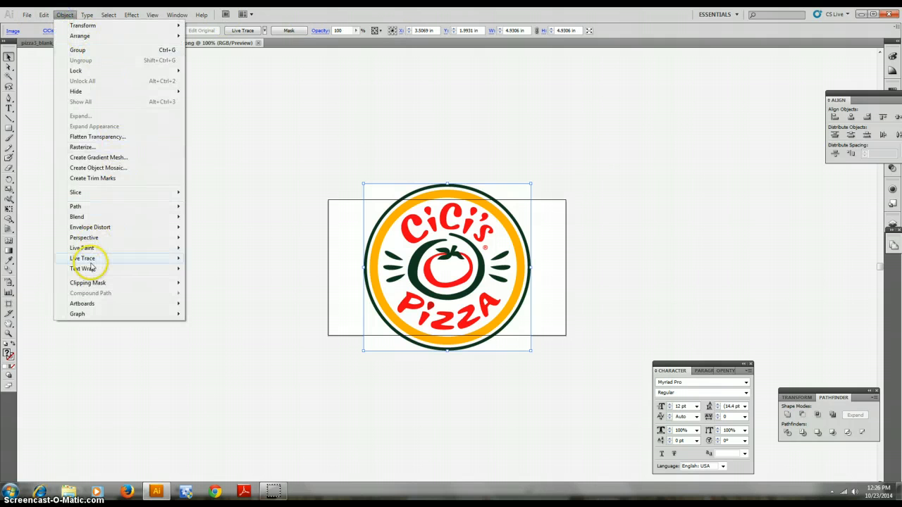
mouse_move(44, 15)
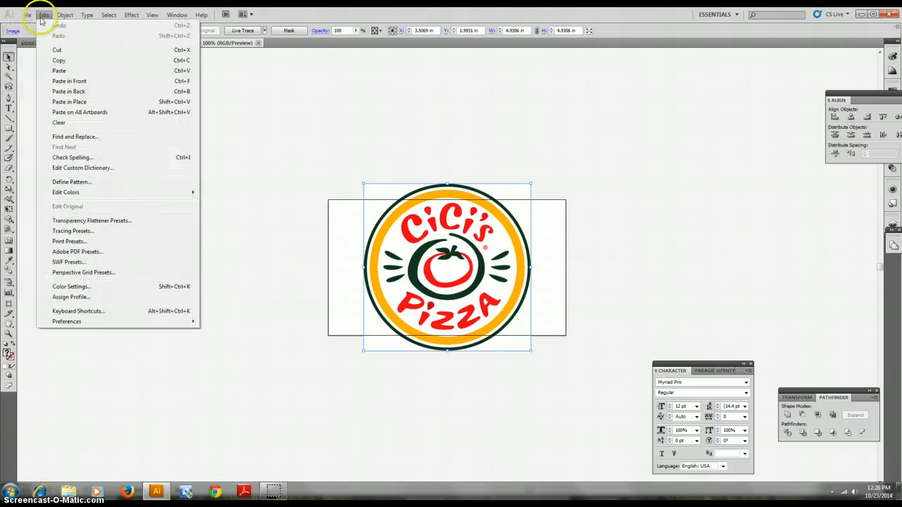
click(377, 159)
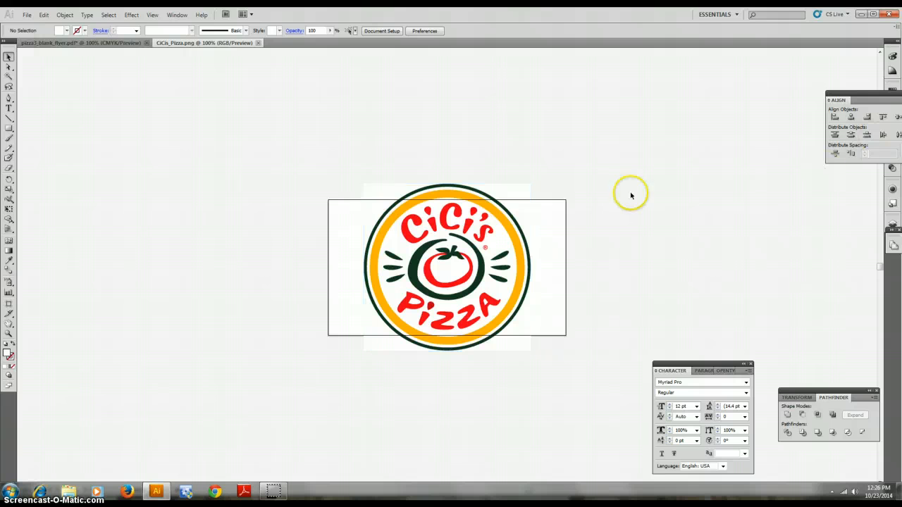
click(487, 260)
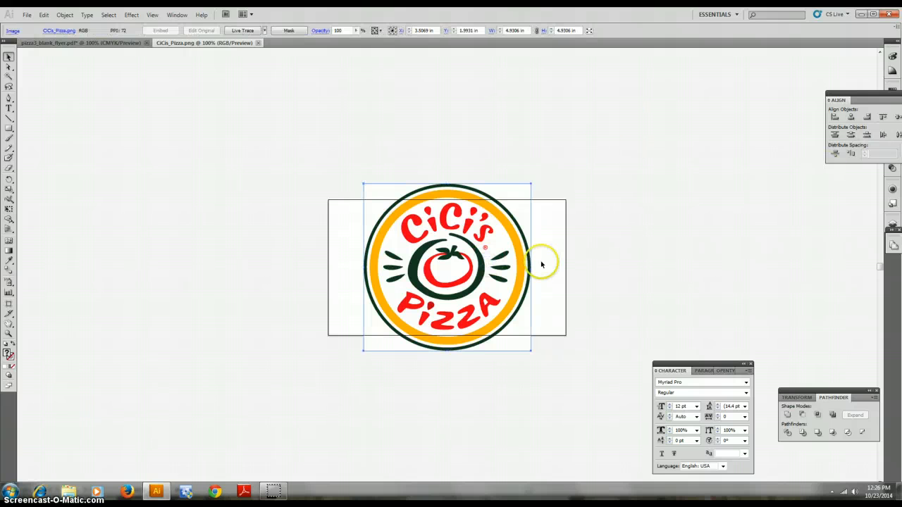
Paste the logo into the flyer, centre it below the SAVE MONEY! headline and scale it down proportionally
click(42, 43)
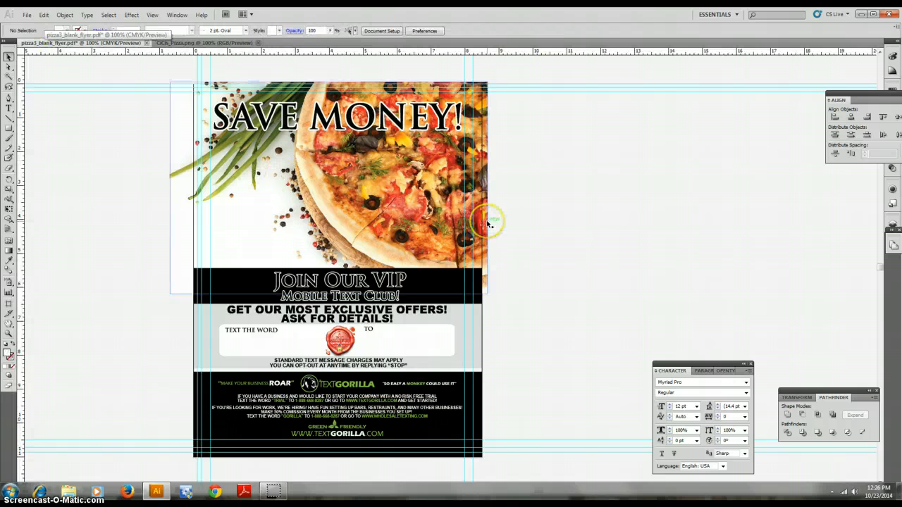
key(ctrl+v)
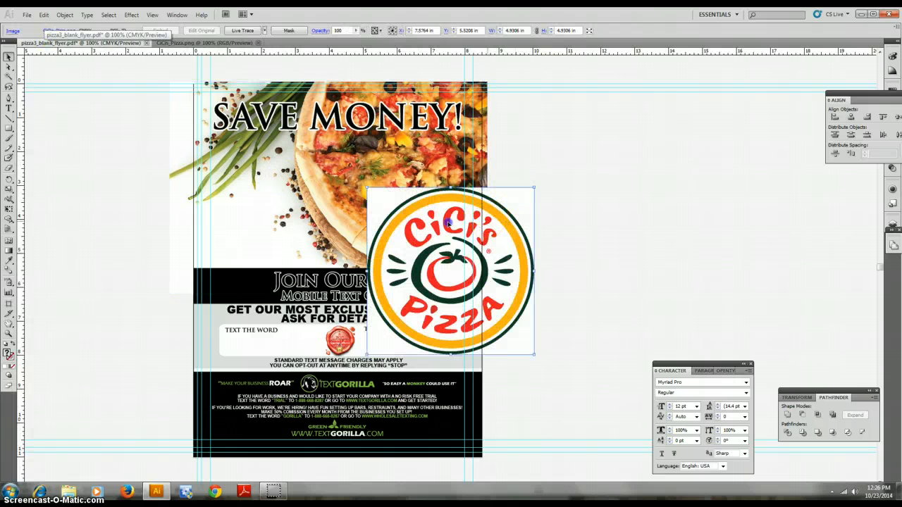
drag(447, 223, 337, 196)
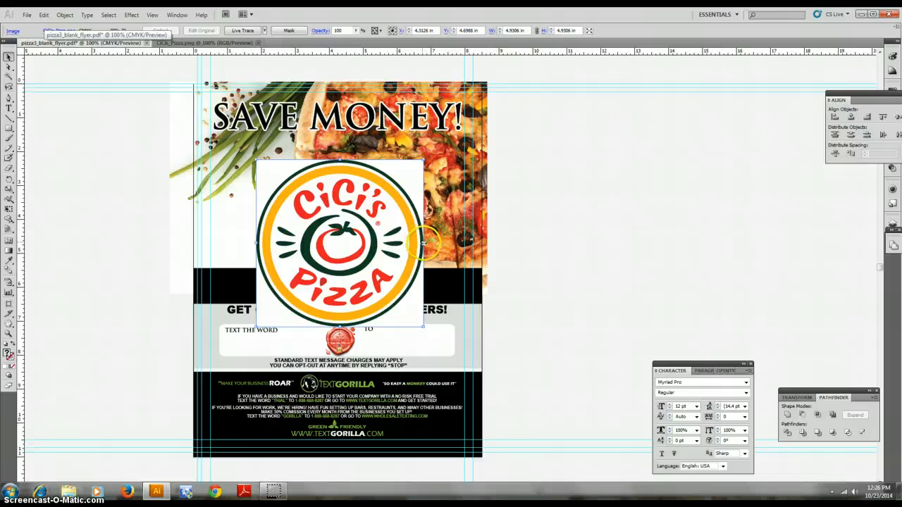
drag(423, 243, 352, 198)
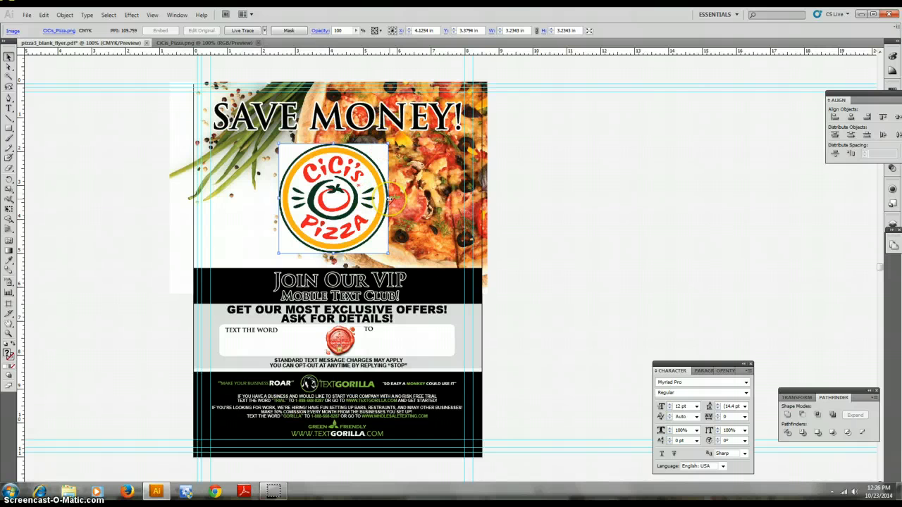
drag(389, 199, 412, 200)
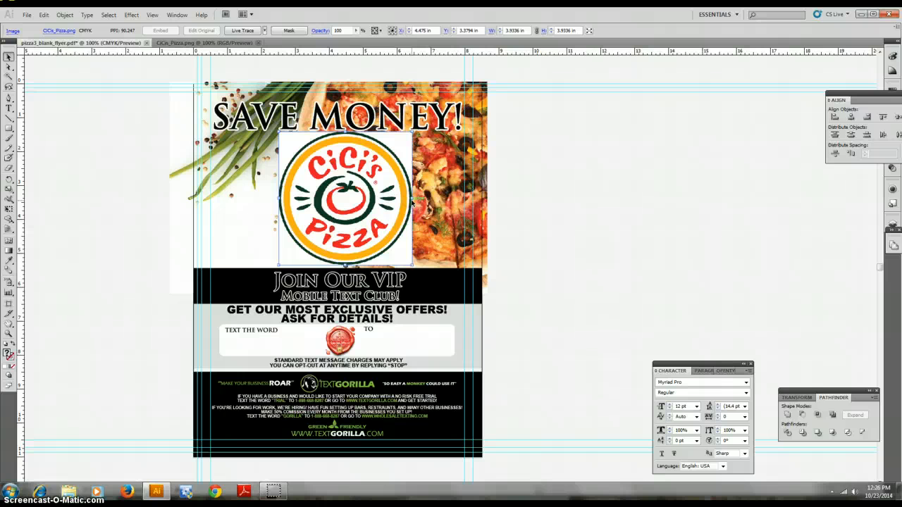
drag(412, 201, 369, 186)
click(554, 175)
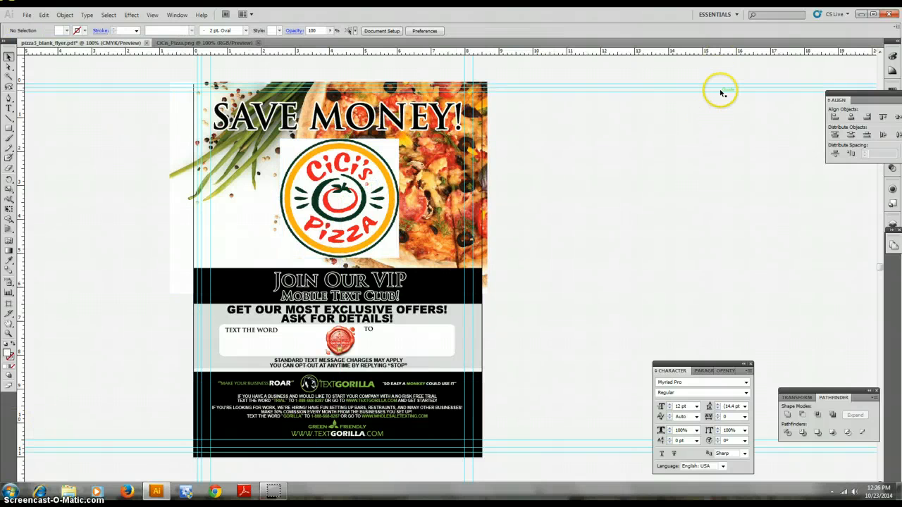
Add a point text reading PIZZA on the pasteboard beside the flyer
click(9, 109)
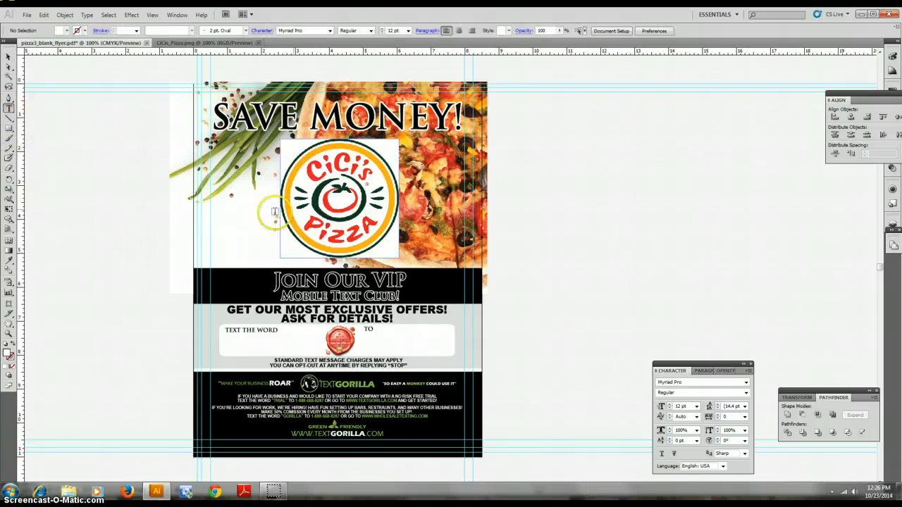
click(543, 289)
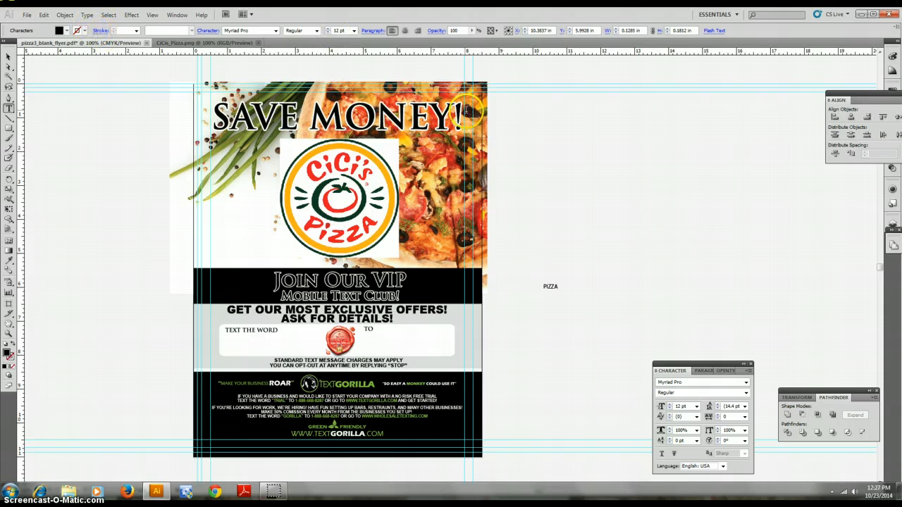
click(9, 59)
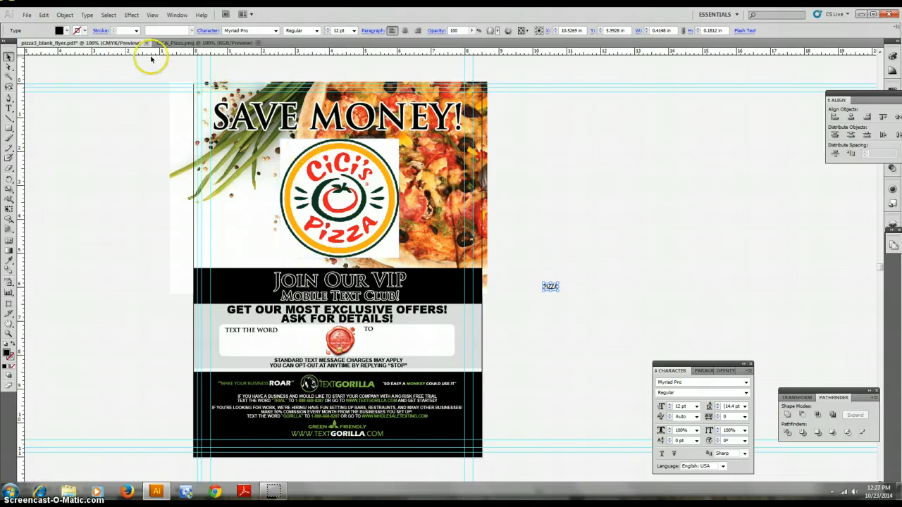
Set the PIZZA text's font to Impact
click(275, 30)
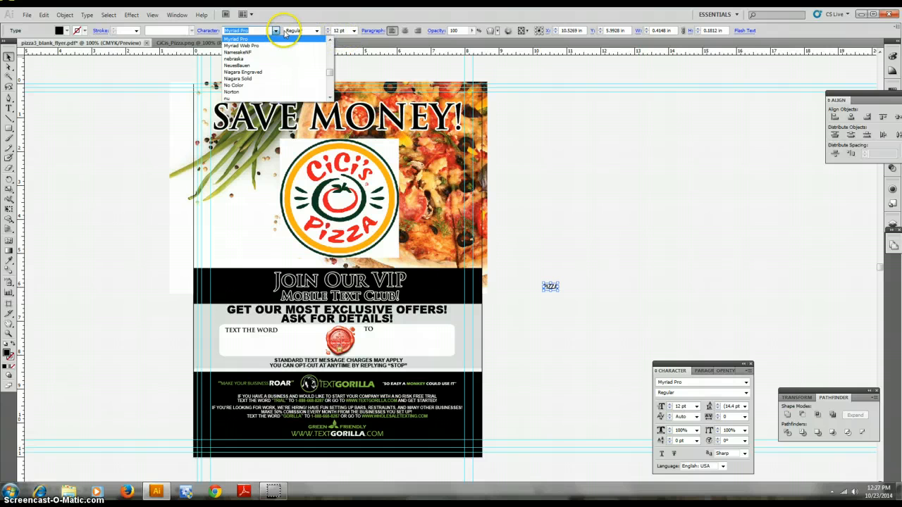
drag(329, 72, 329, 69)
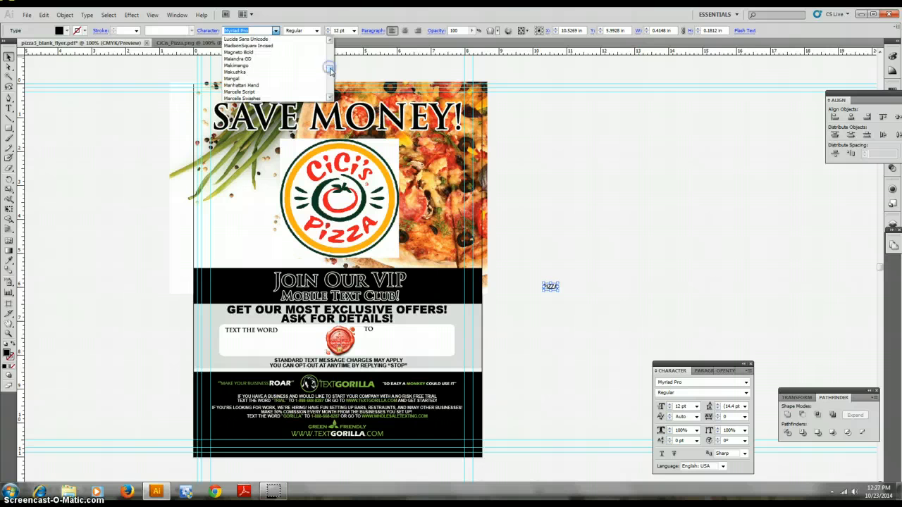
scroll(276, 85, up, 3)
scroll(275, 84, up, 8)
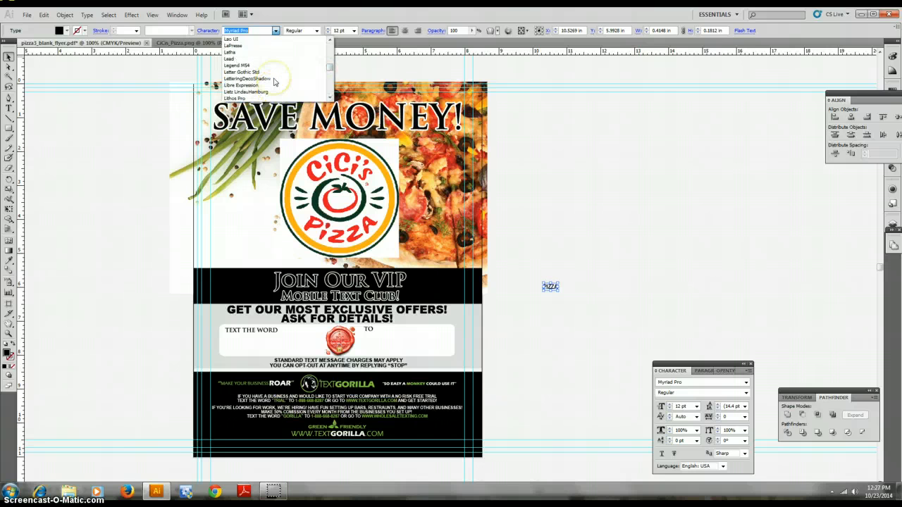
scroll(272, 82, up, 5)
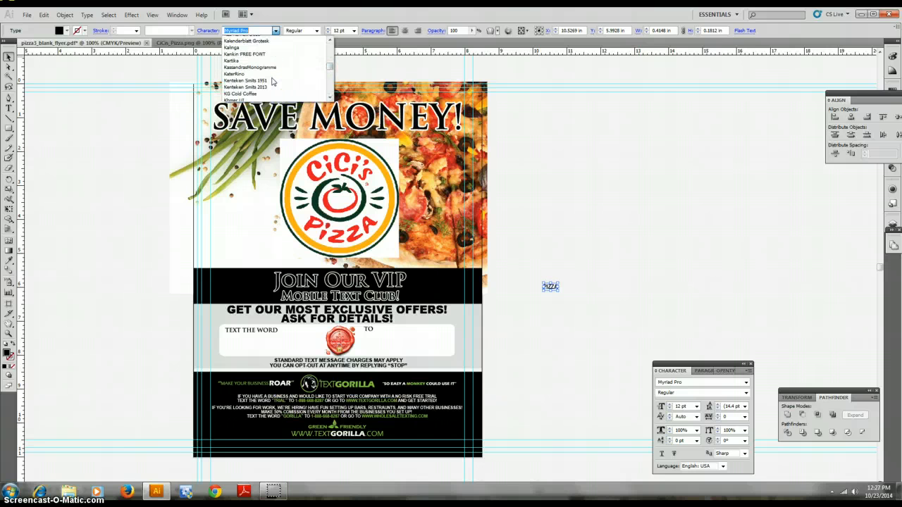
scroll(273, 82, up, 5)
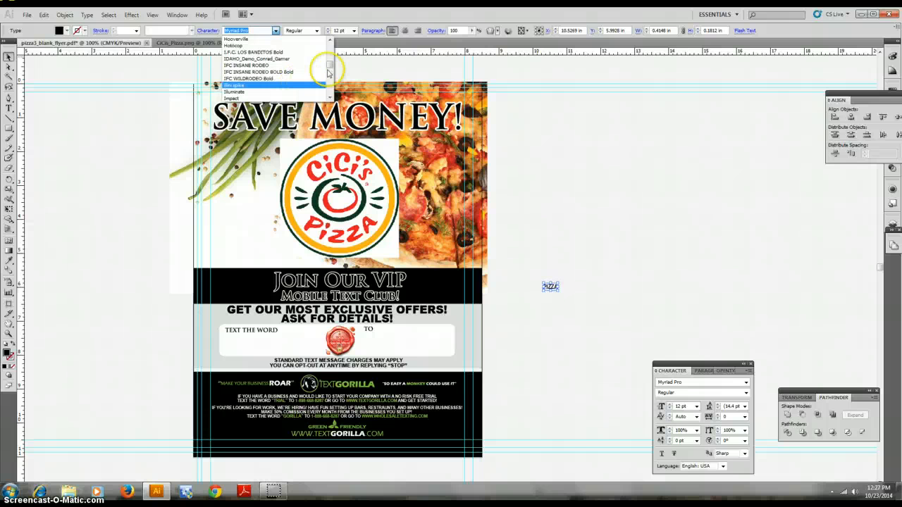
drag(330, 66, 330, 67)
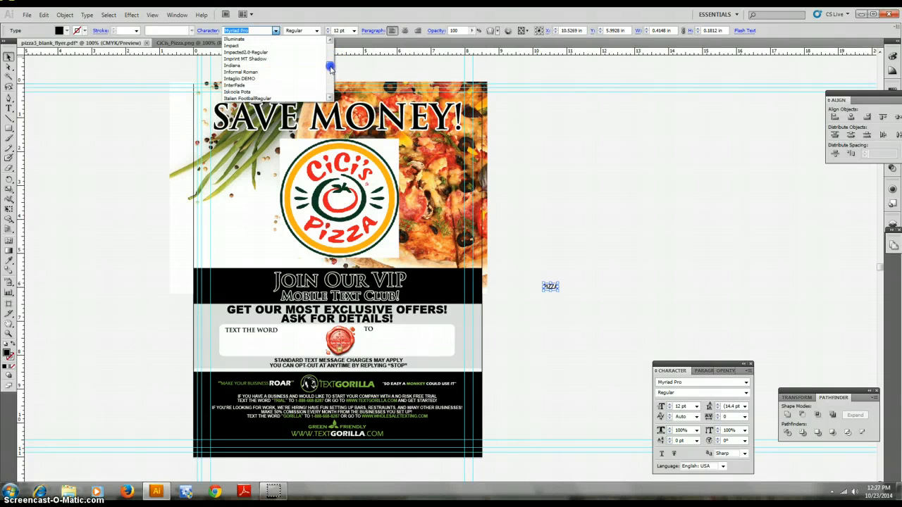
click(283, 46)
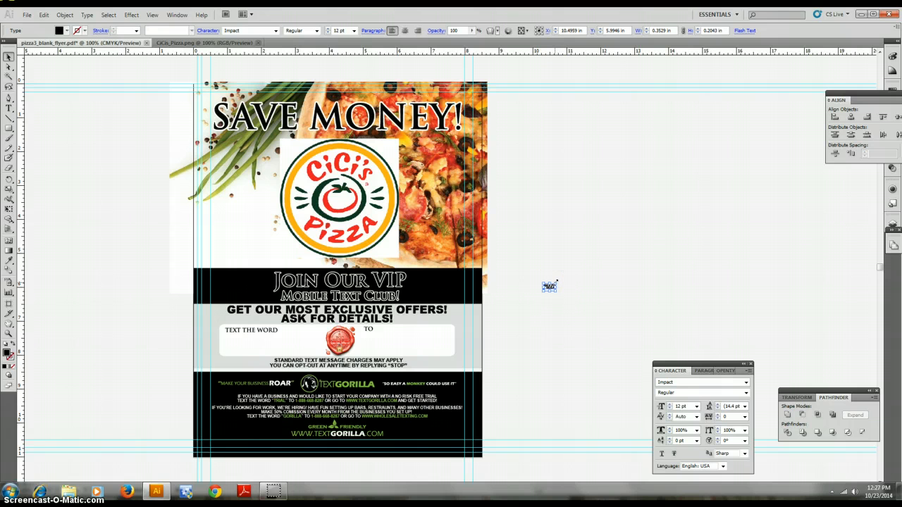
Move the PIZZA text into the box after TEXT THE WORD, enlarge it to about 42.85 pt and nudge it right
drag(556, 282, 271, 344)
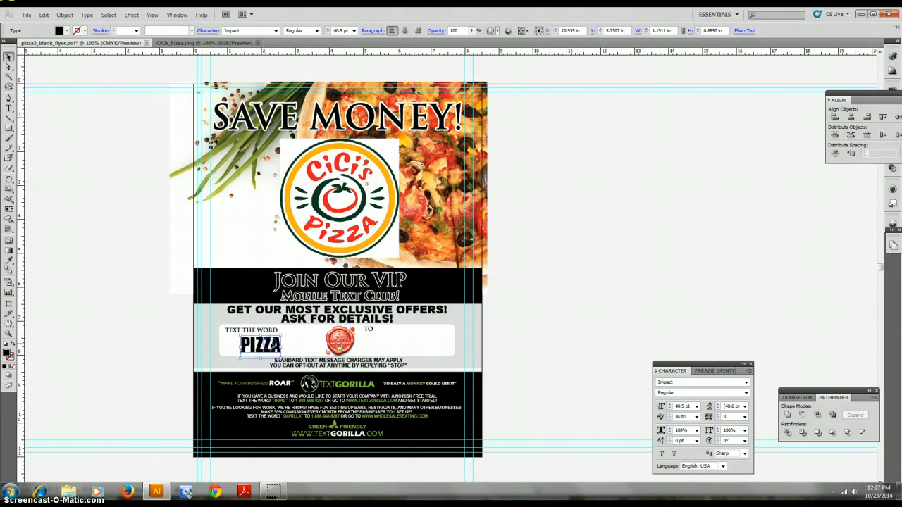
click(280, 339)
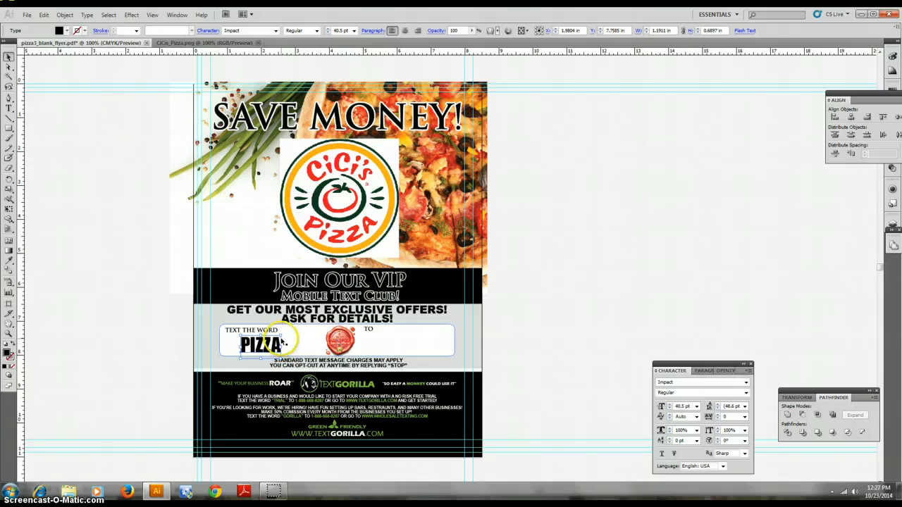
drag(281, 335, 283, 343)
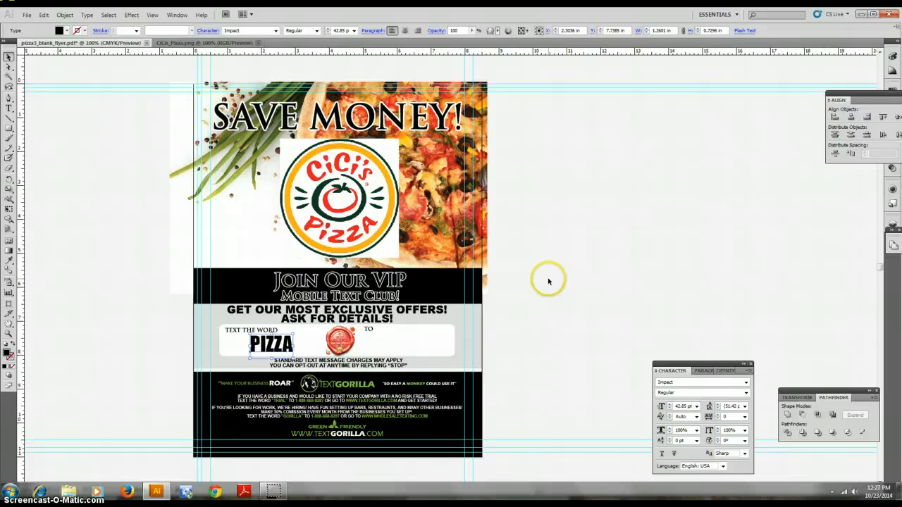
key(Right)
key(Right)
key(Right)
key(Right)
key(Right)
key(Right)
key(Right)
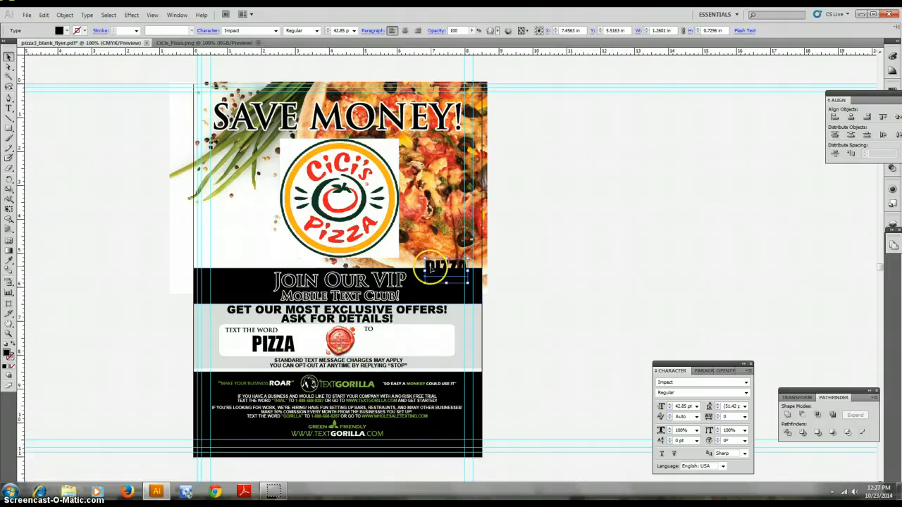
Place a copy of the PIZZA text after TO and replace its text with a placeholder phone number
drag(432, 270, 396, 342)
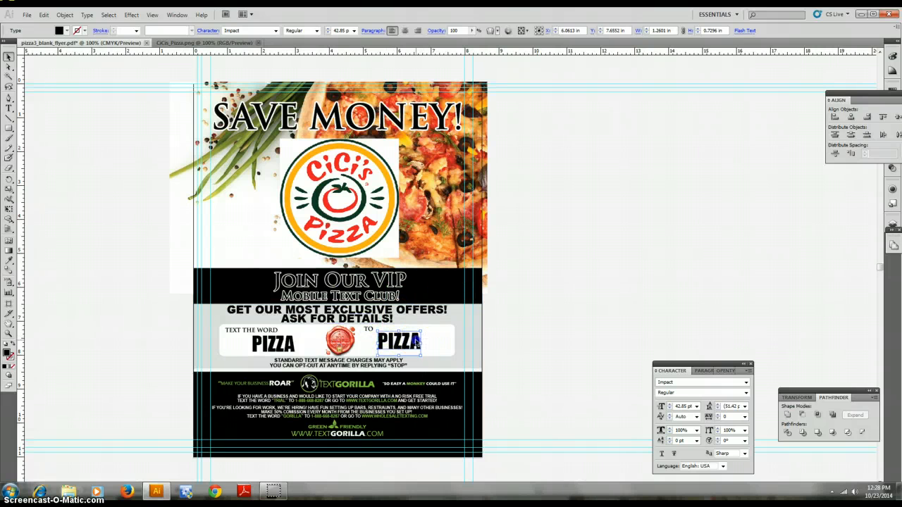
double_click(422, 337)
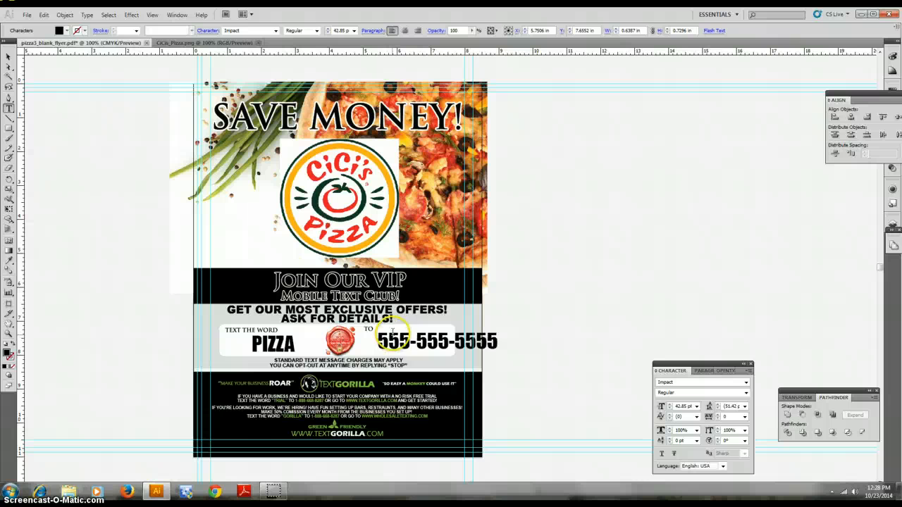
Scale the phone number text narrower so it fits inside the box
click(8, 57)
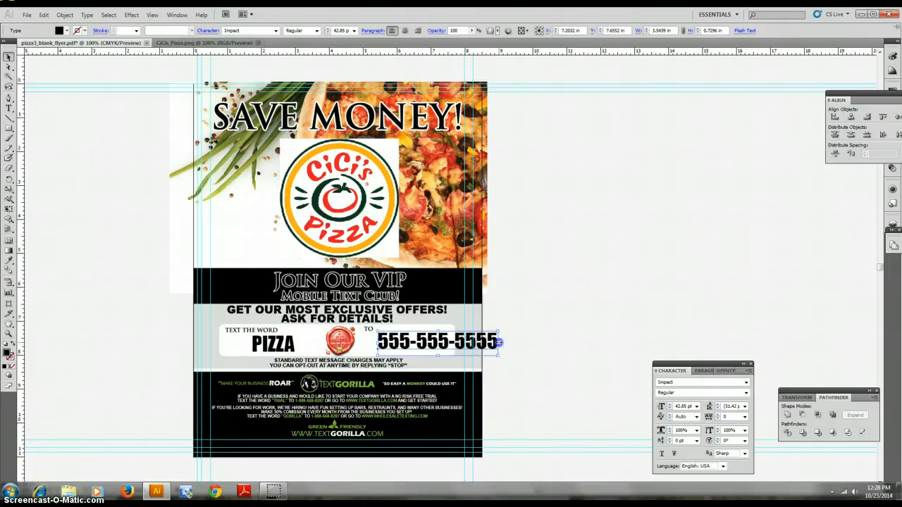
drag(499, 342, 449, 344)
click(532, 343)
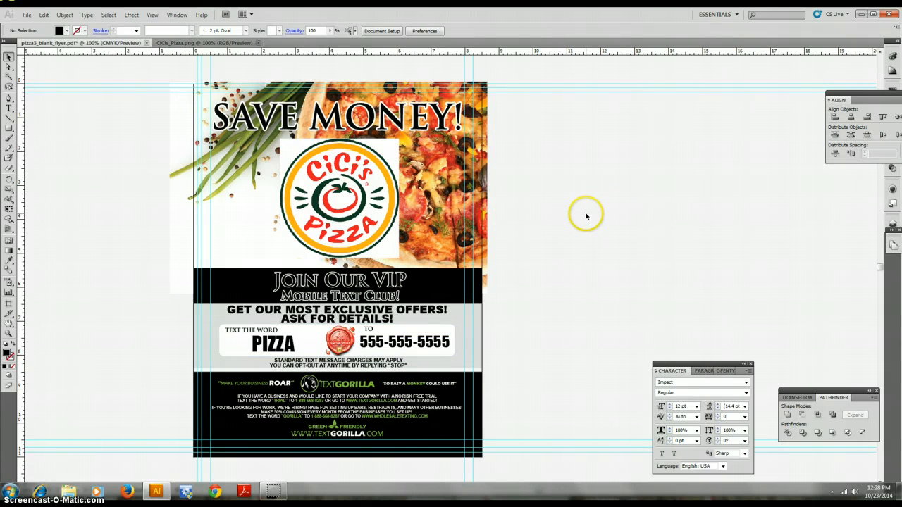
key(ctrl+minus)
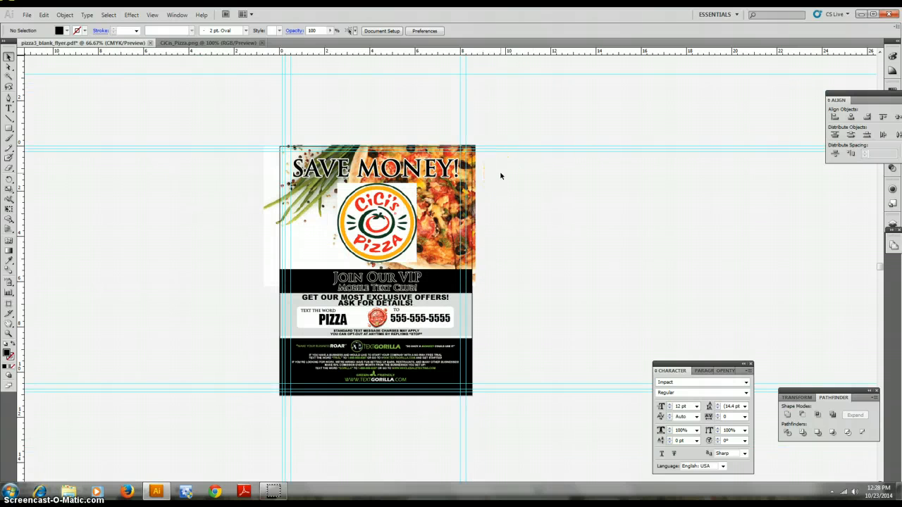
key(ctrl+minus)
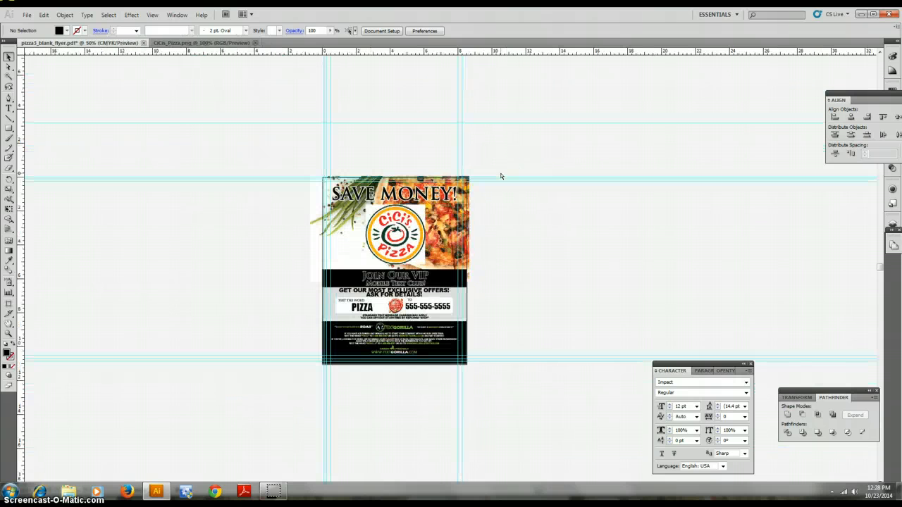
key(ctrl+plus)
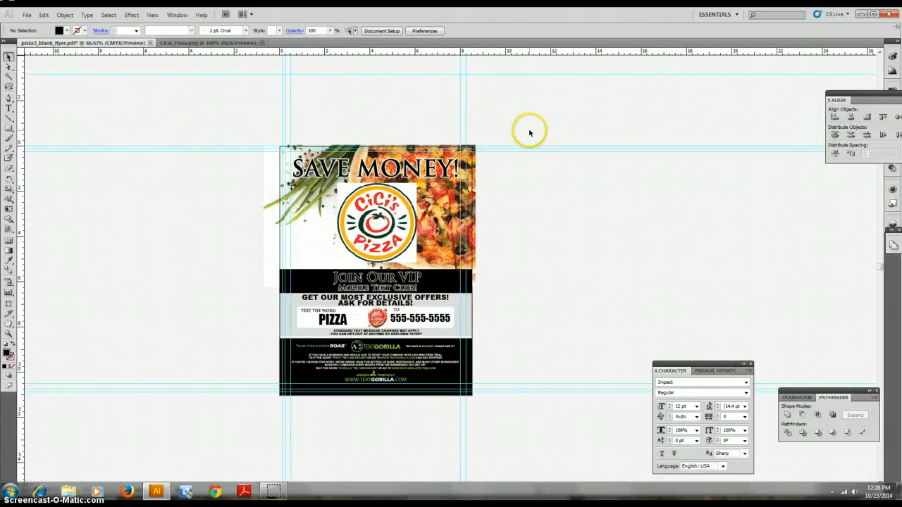
key(ctrl+plus)
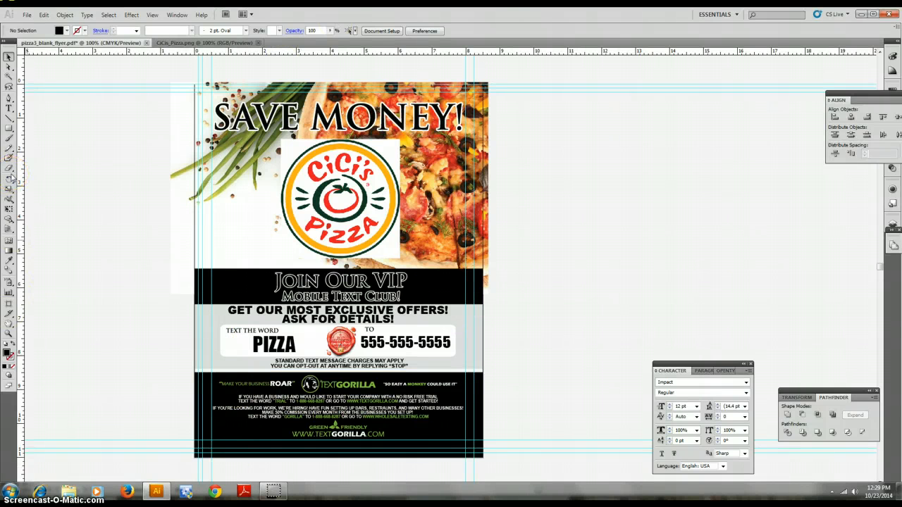
key(ctrl+minus)
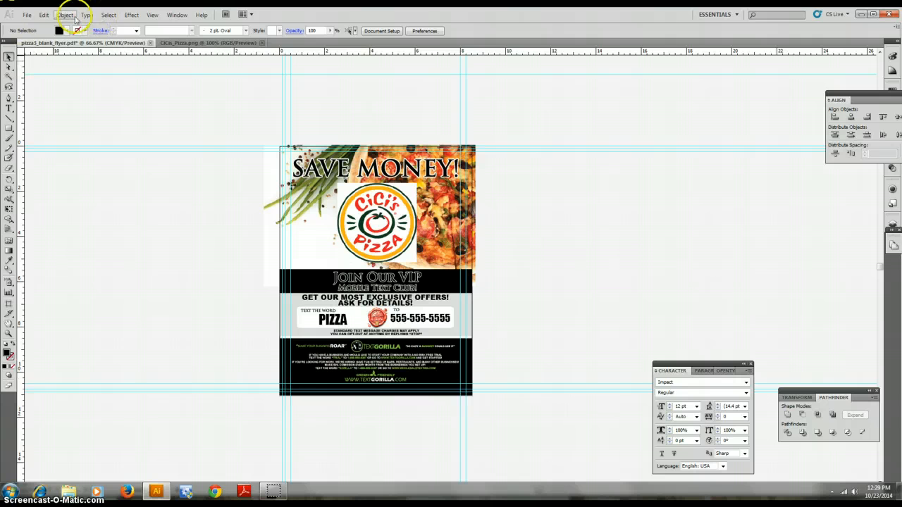
Select all the flyer artwork and convert its text to outlines
click(153, 14)
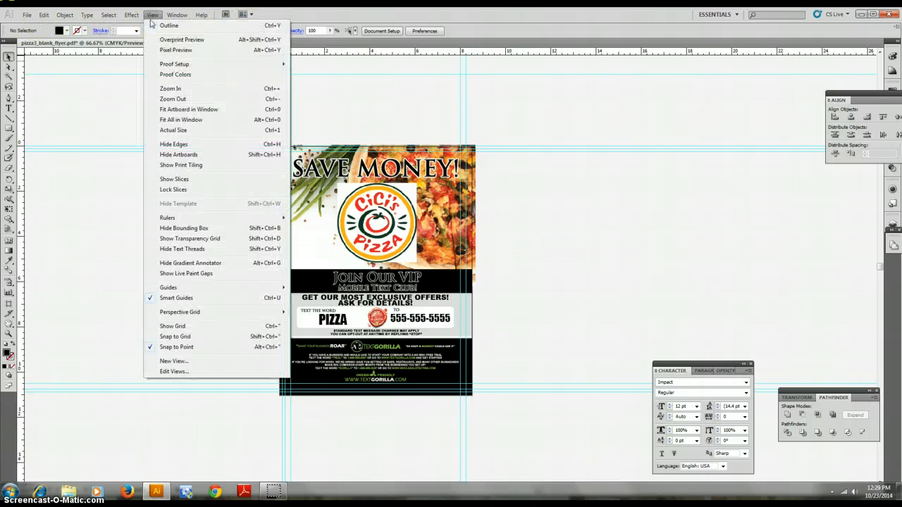
click(61, 117)
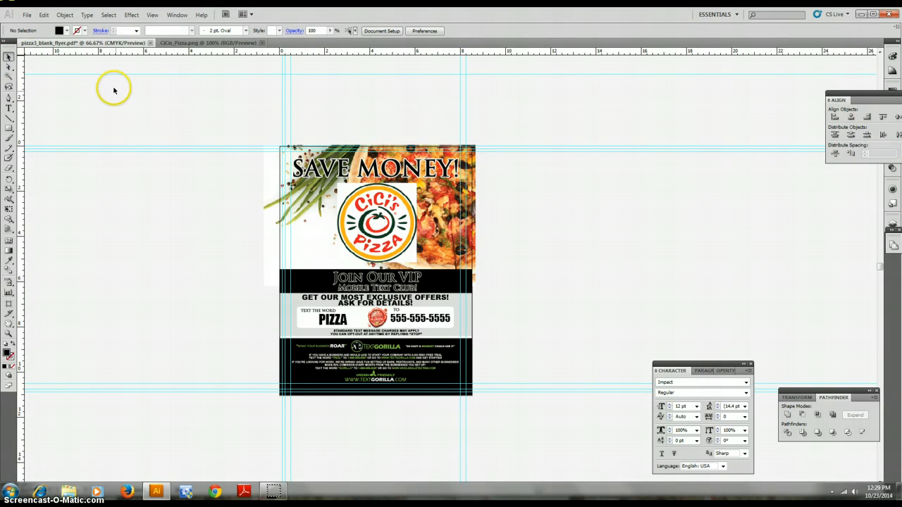
drag(89, 75, 651, 438)
drag(149, 114, 708, 462)
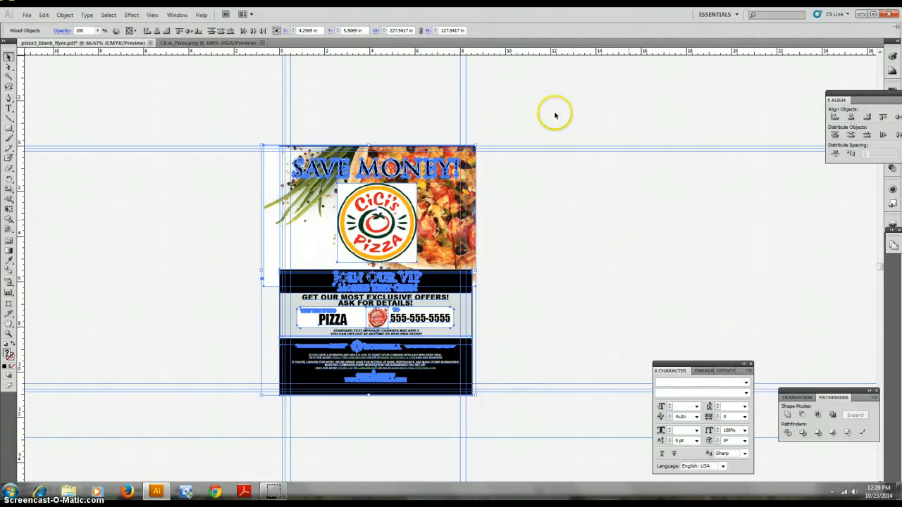
click(86, 16)
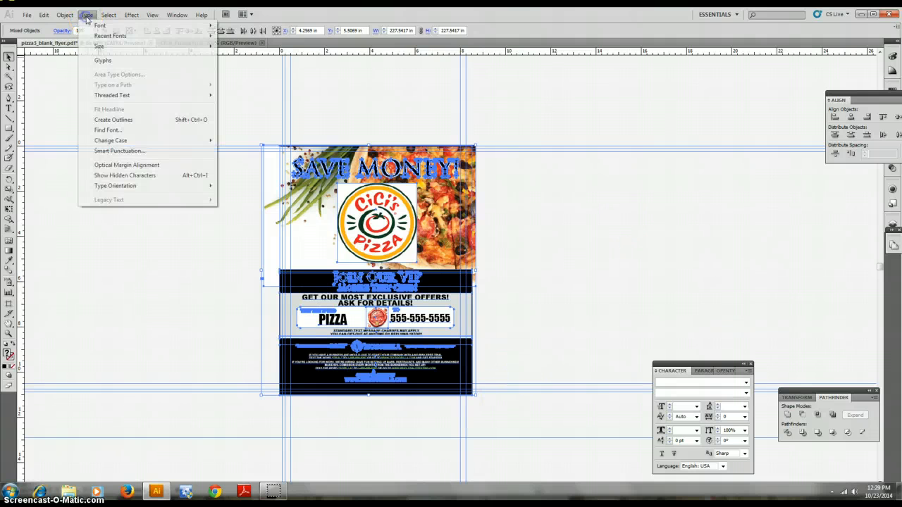
click(141, 120)
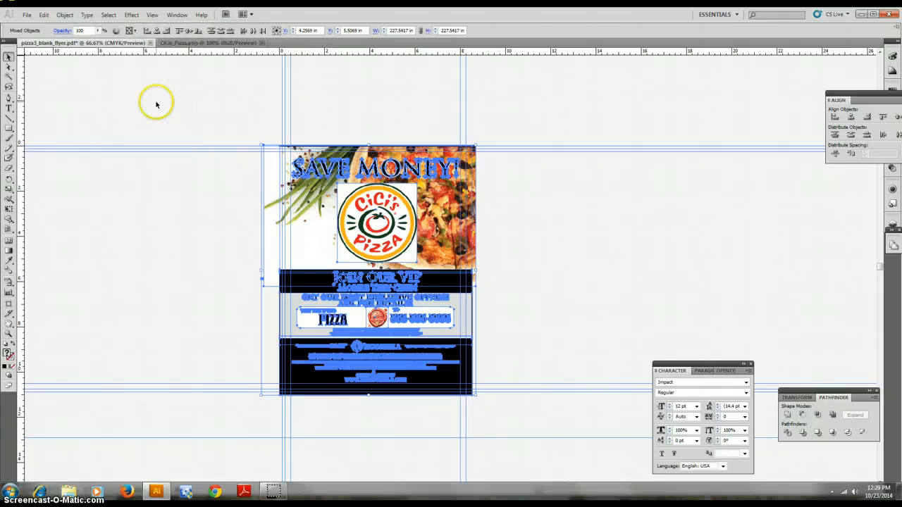
Expand the appearance of the selected artwork and then expand the objects
click(65, 14)
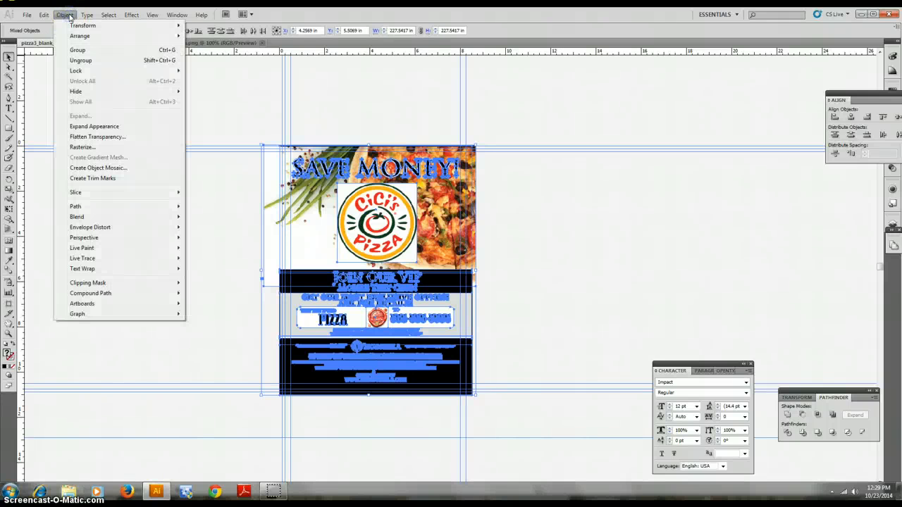
click(89, 128)
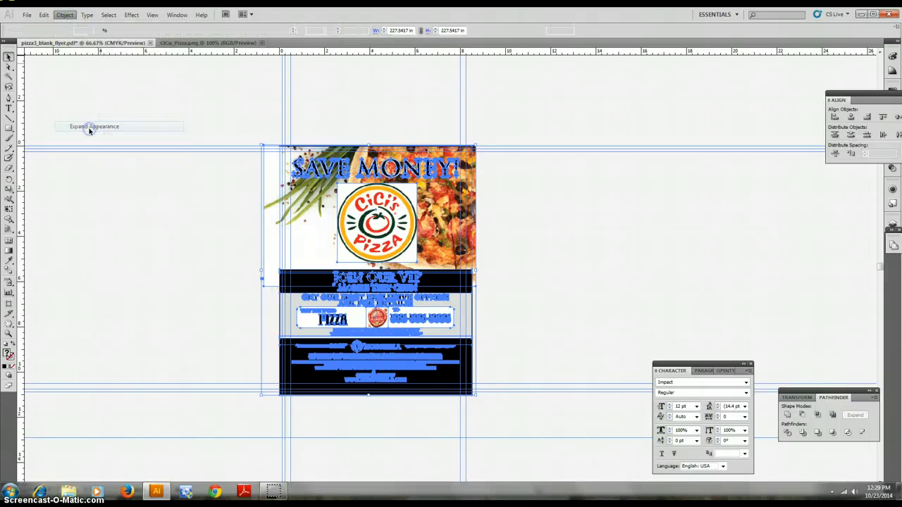
click(63, 14)
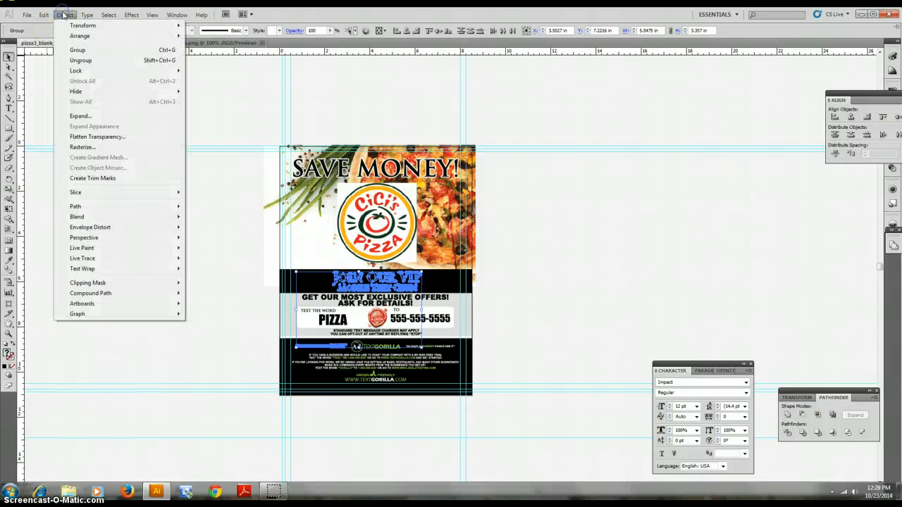
click(89, 114)
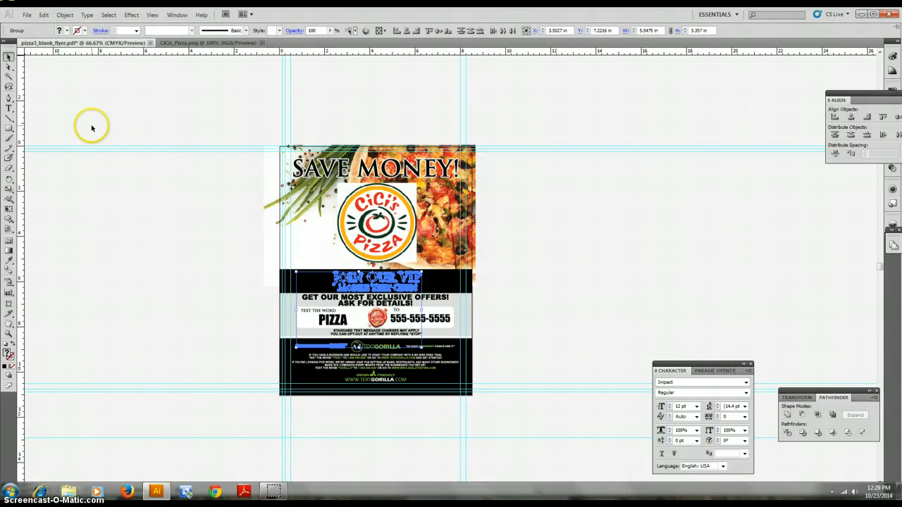
click(89, 125)
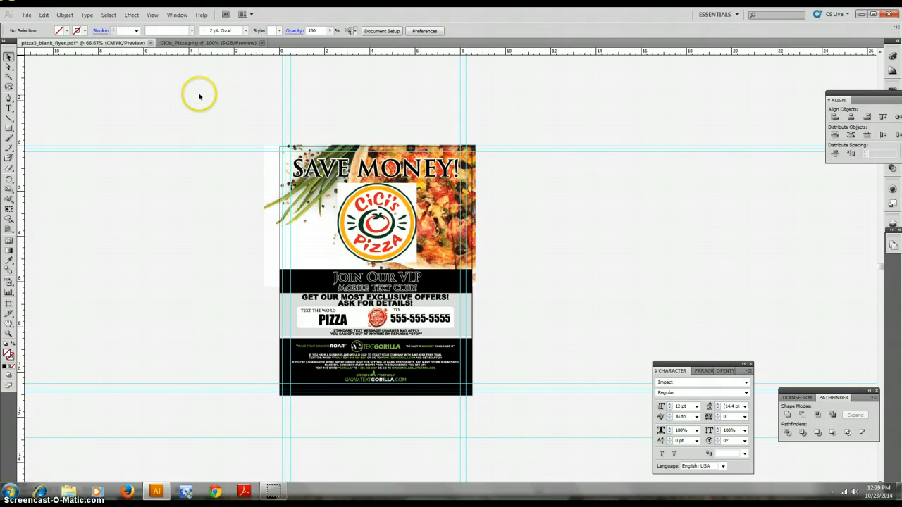
Save the flyer as an Adobe PDF named cici flyer on the Desktop using the default PDF settings
click(361, 221)
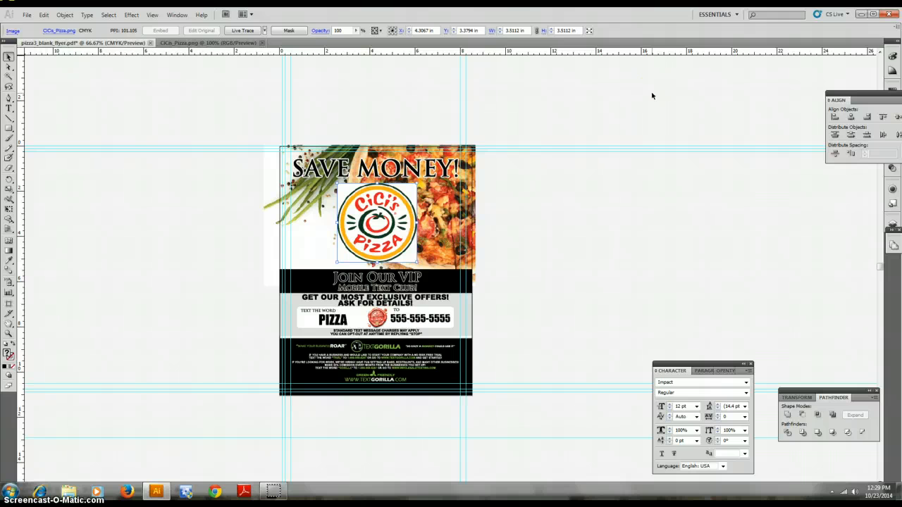
click(26, 14)
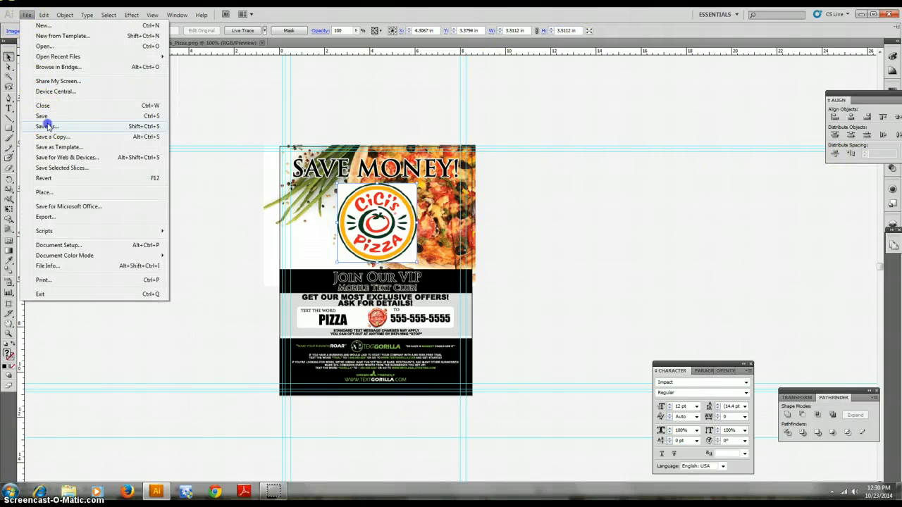
click(47, 125)
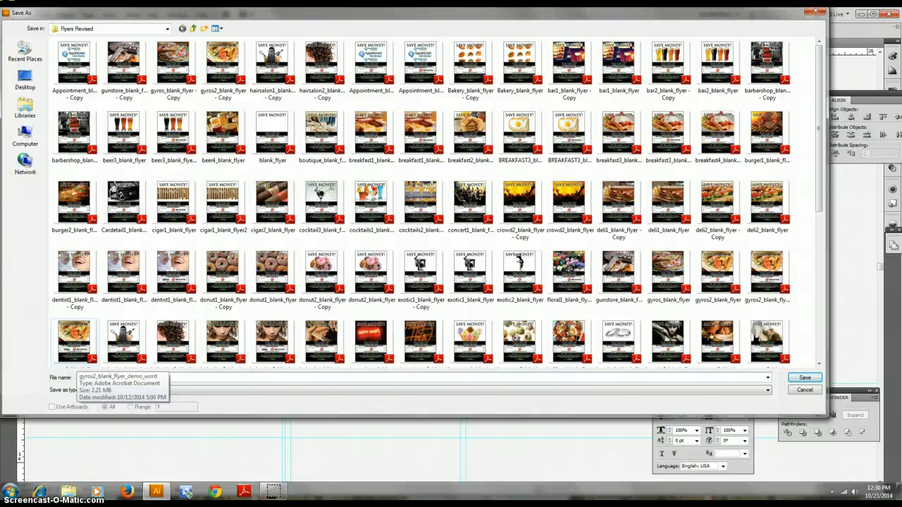
click(175, 377)
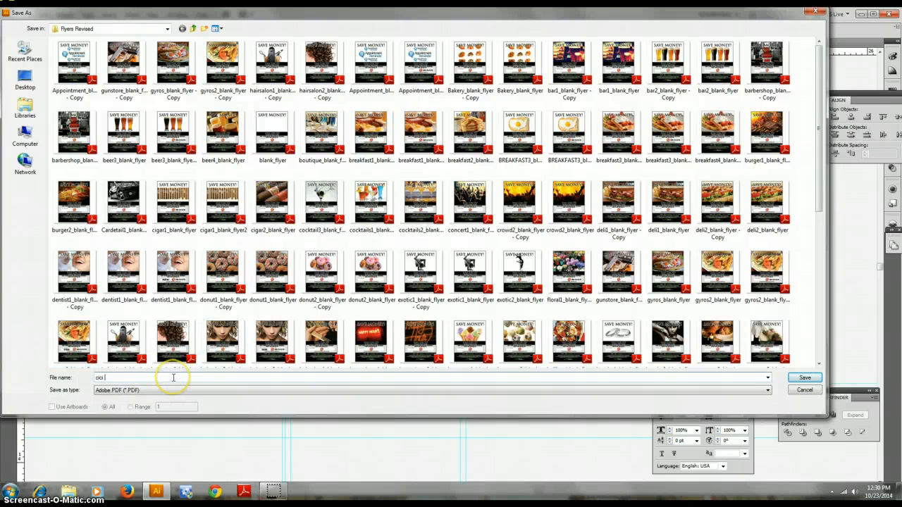
text(flyer)
click(24, 83)
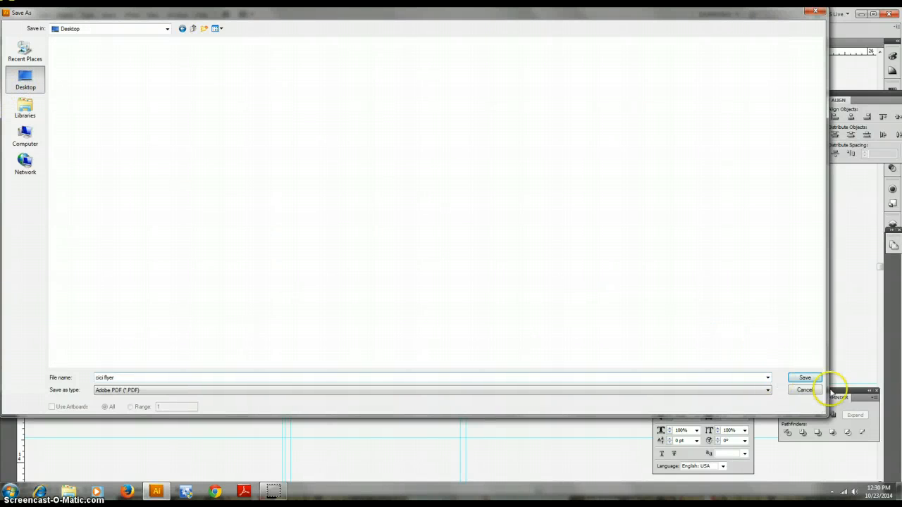
click(805, 379)
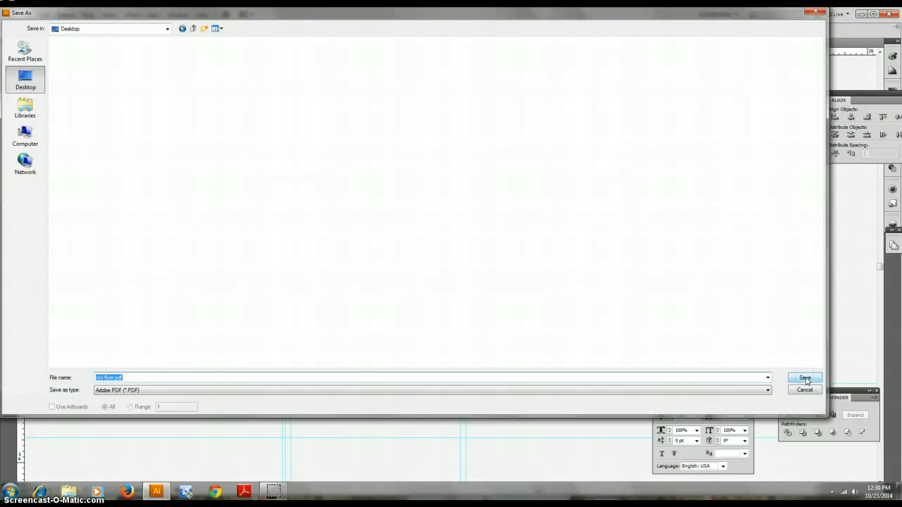
click(805, 378)
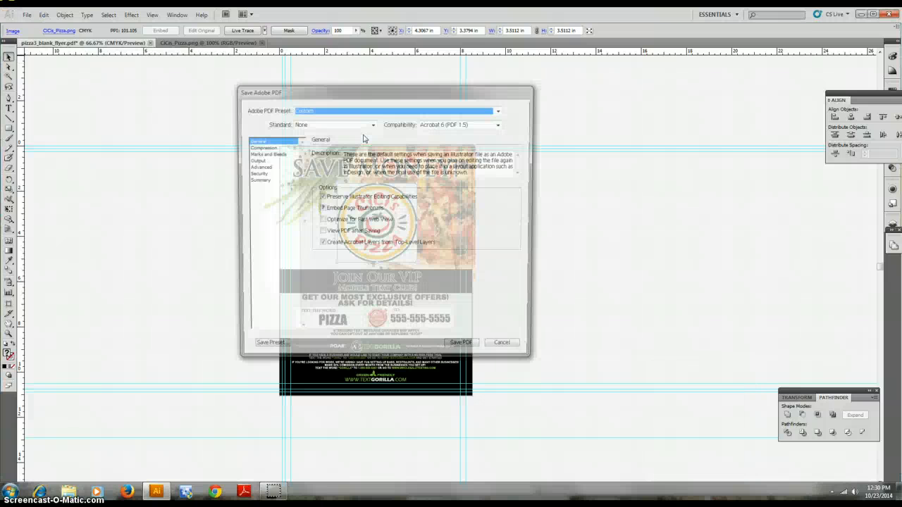
click(475, 350)
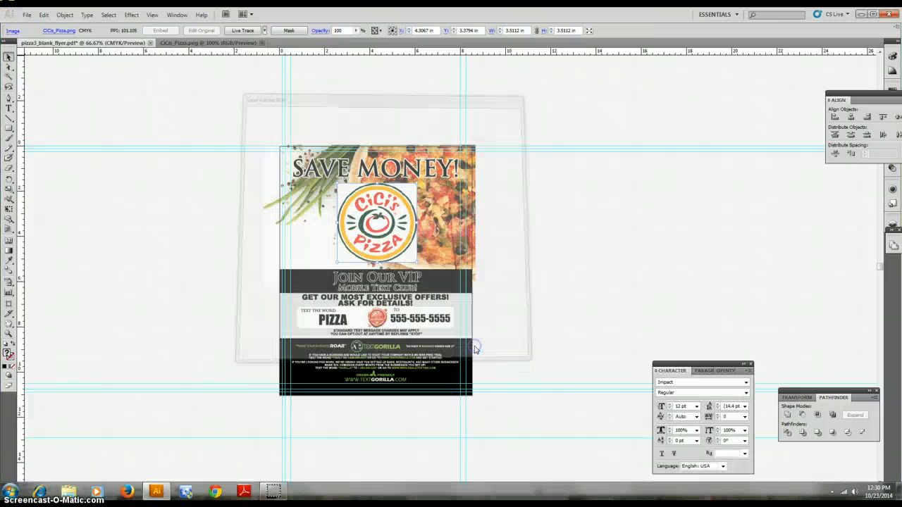